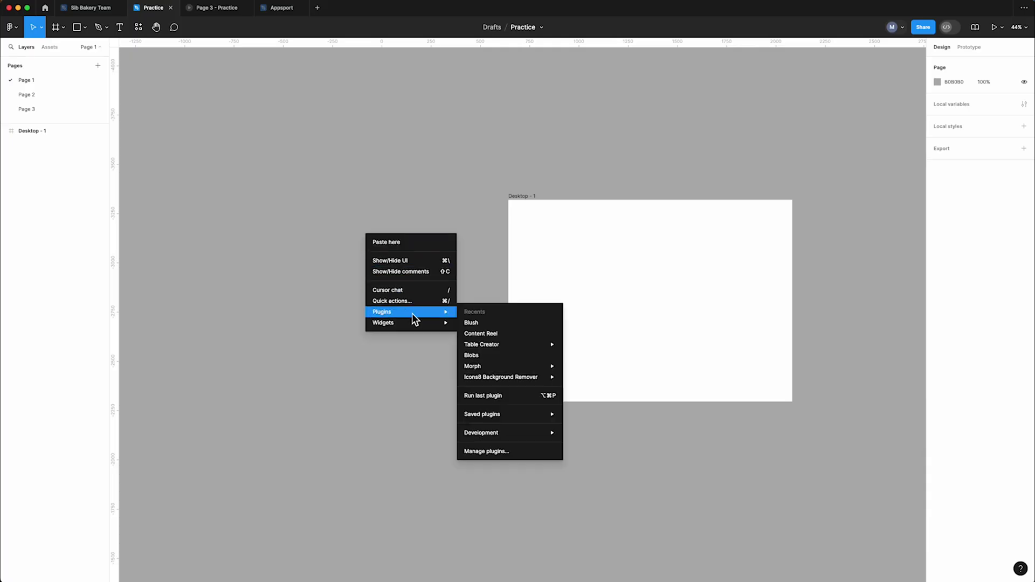
- Insert Blush's Education 'Studying' illustration and centre it in the frame
key("Return")
type("blush")
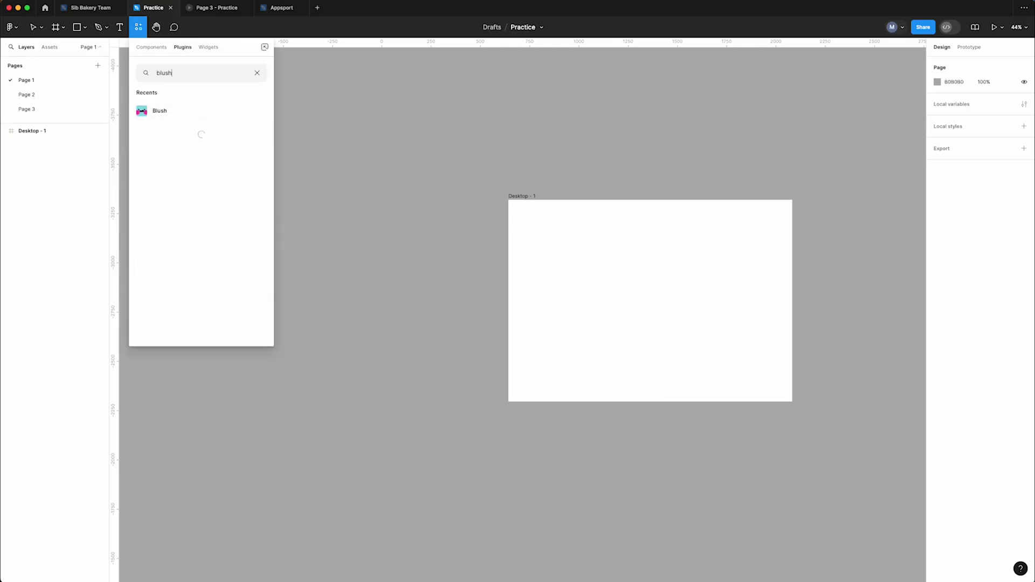
left_click(184, 113)
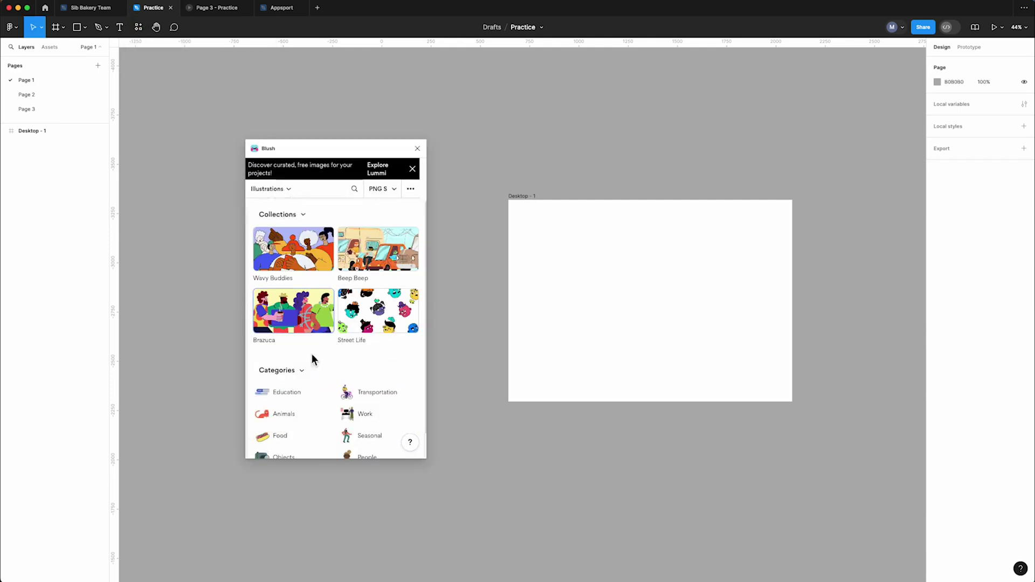
left_click(301, 394)
scroll(290, 263, "down", 5)
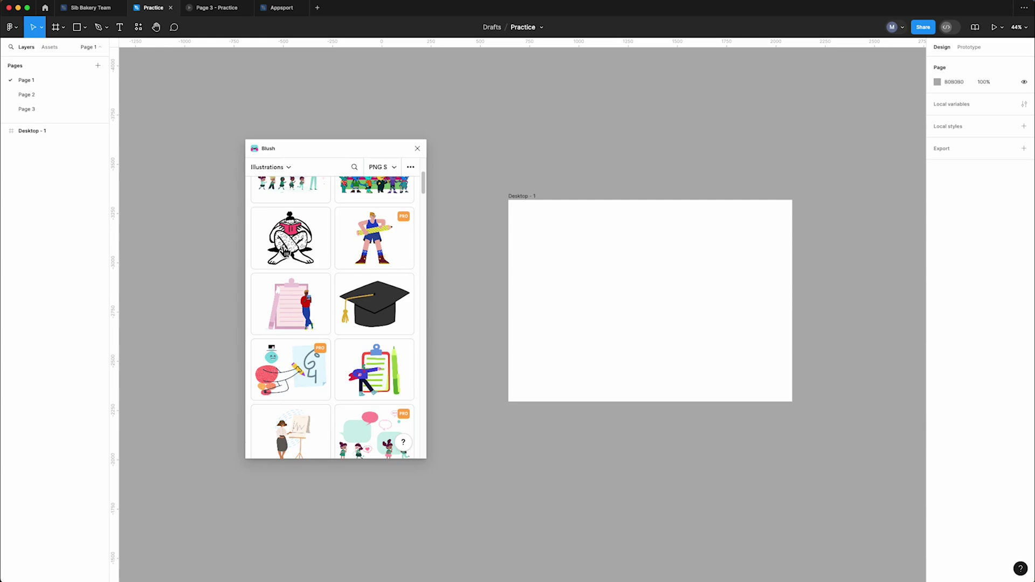
left_click(286, 251)
left_click_drag(857, 445, 685, 327)
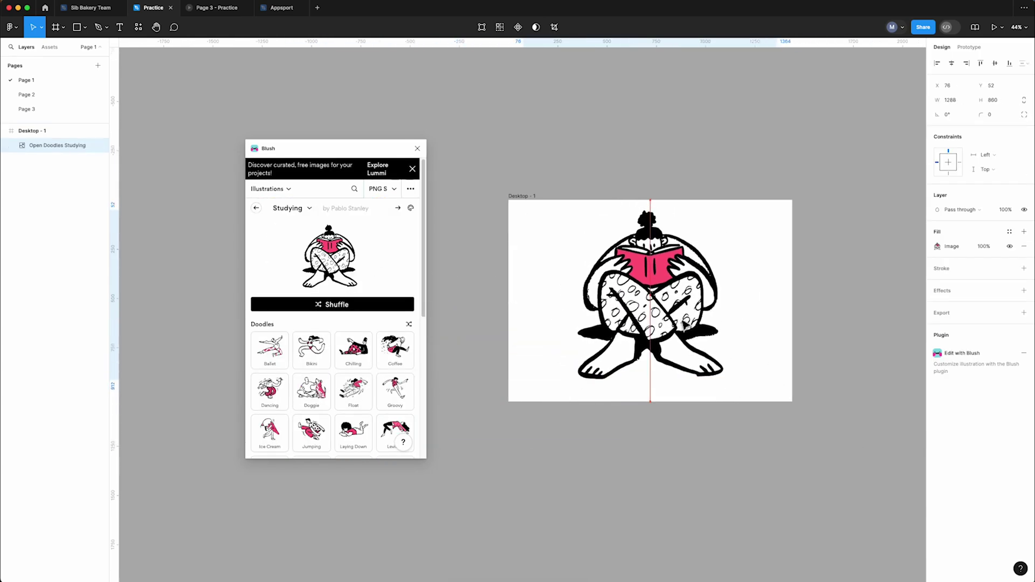
- Swap to the Dayflow Riding cyclist with pink hair and a glasses expression
left_click(396, 208)
scroll(300, 340, "down", 3)
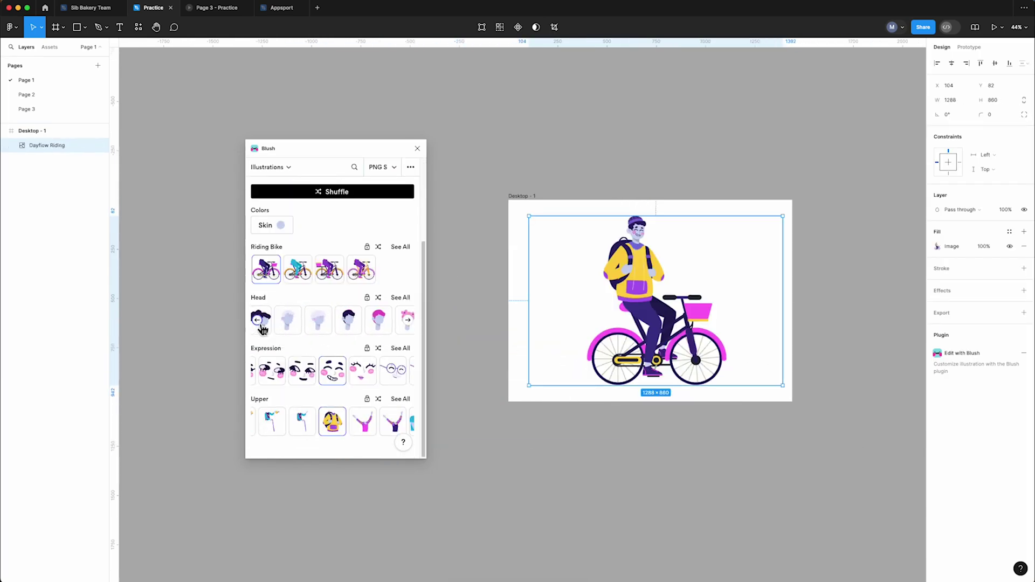
left_click(272, 322)
left_click(361, 322)
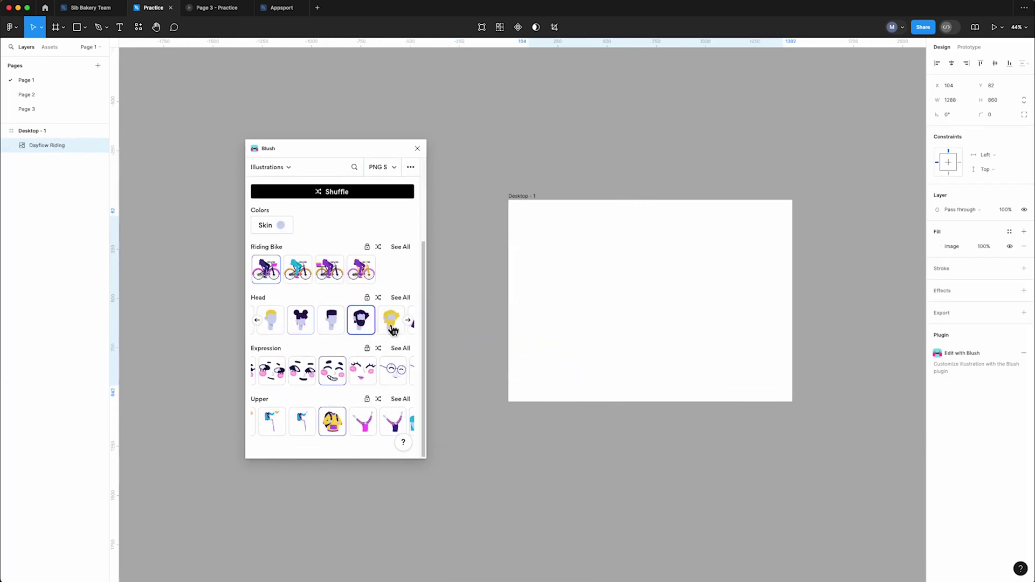
left_click(393, 324)
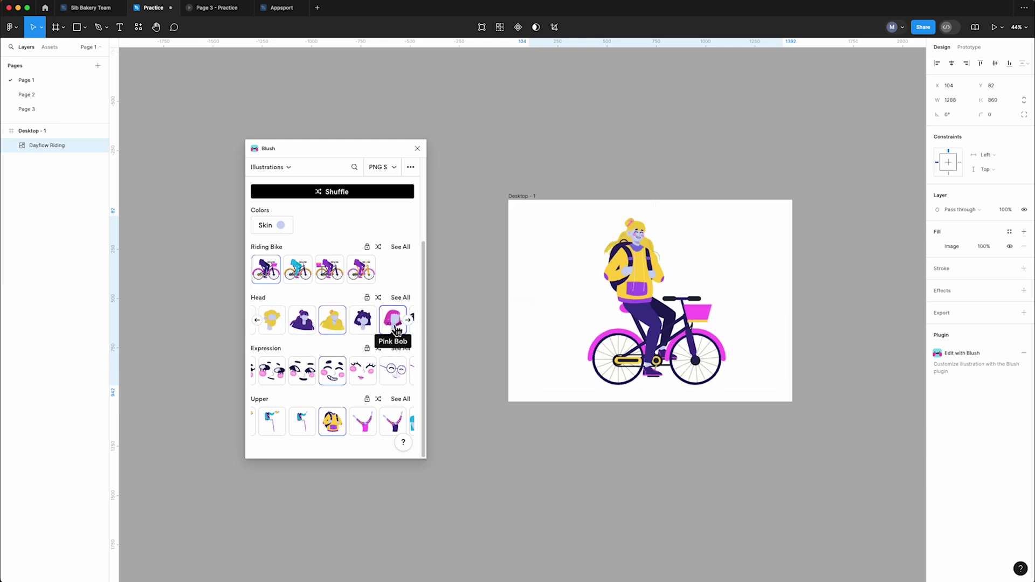
left_click(366, 376)
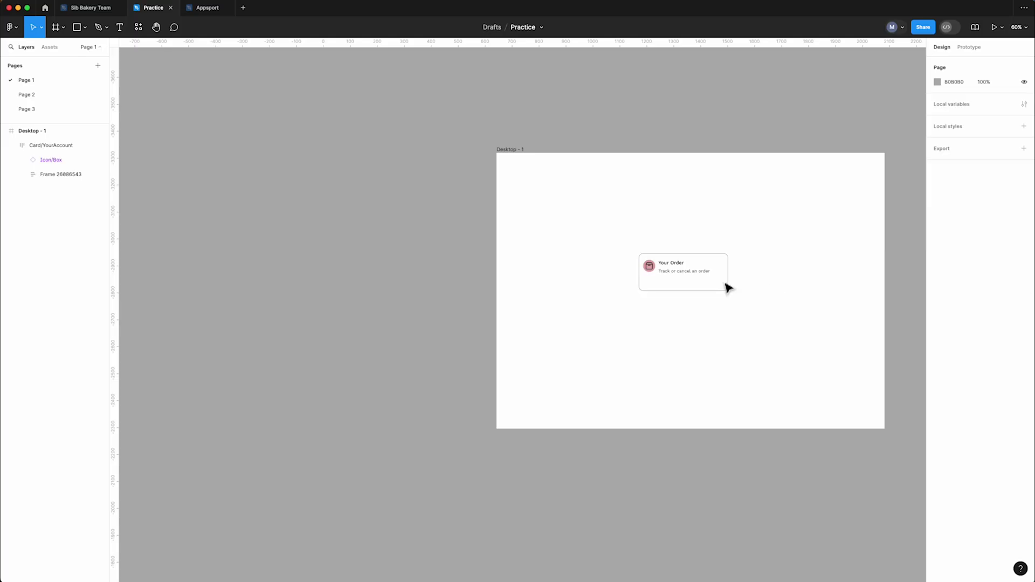
- Apply a SmoothShadow to the Your Order card with fewer layers, adjusted alpha and wider blur
right_click(727, 288)
left_click(785, 469)
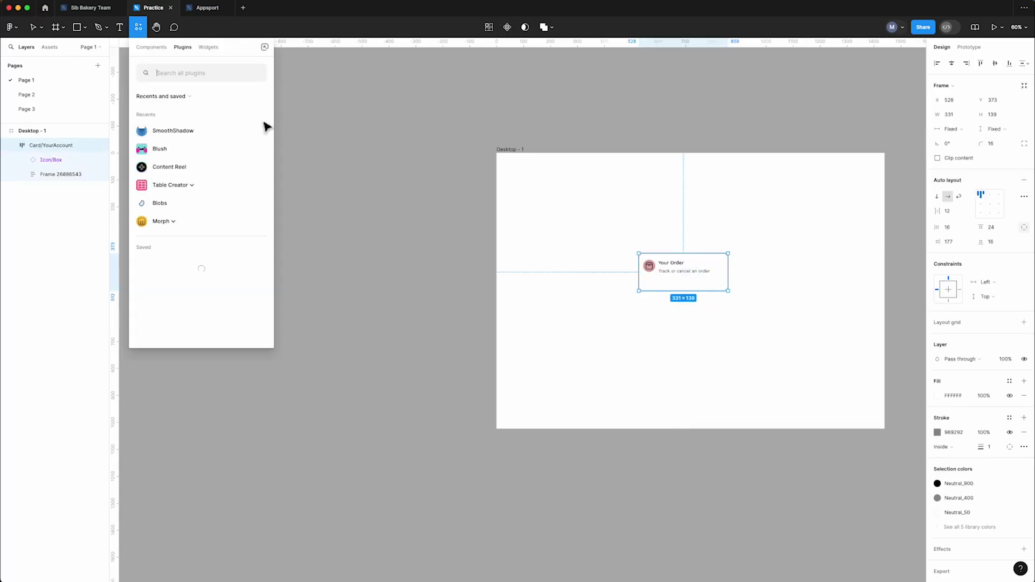
type("smooth")
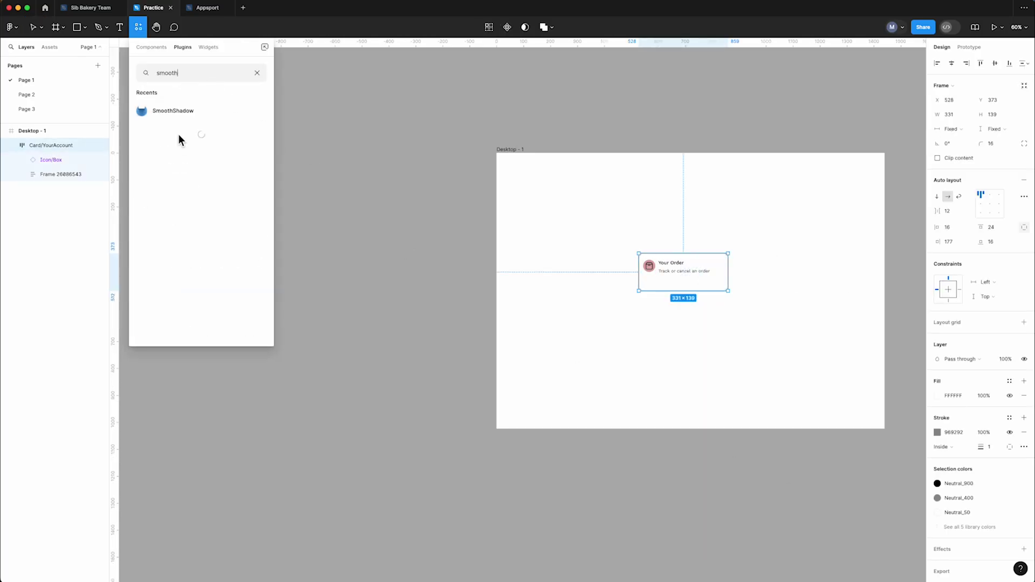
type("shadow")
left_click(194, 113)
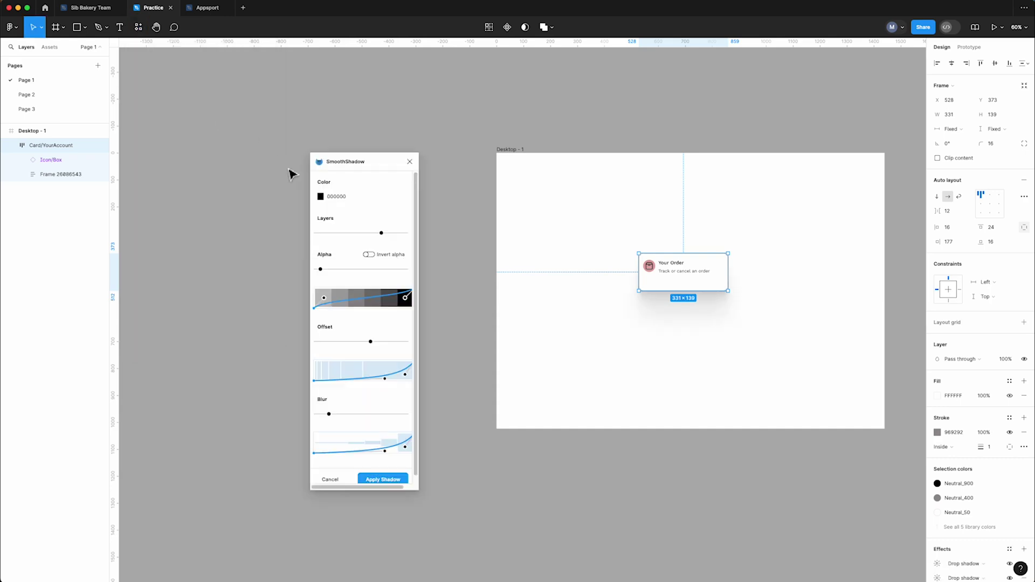
left_click_drag(378, 241, 344, 235)
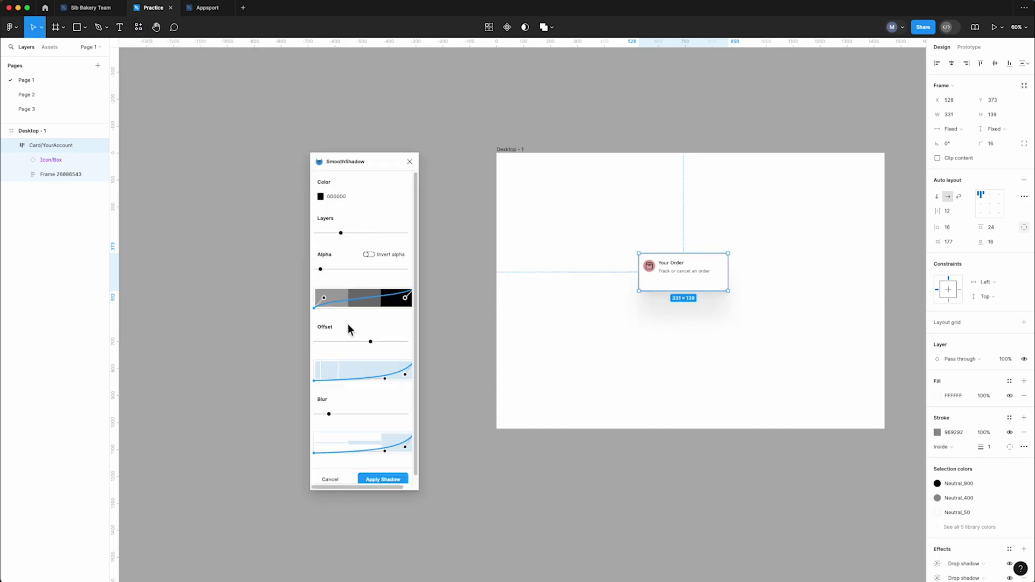
left_click_drag(321, 270, 327, 276)
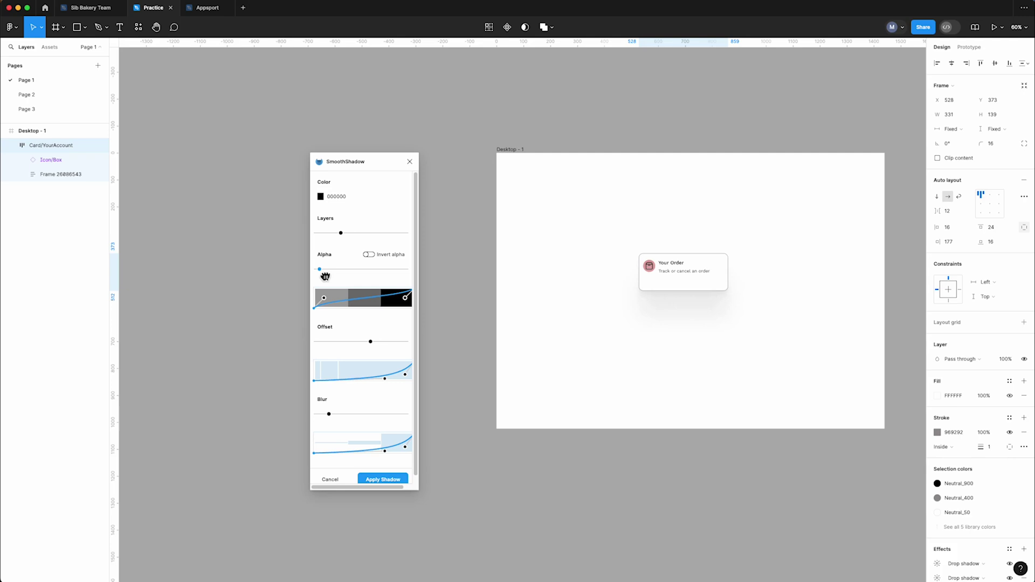
left_click_drag(328, 413, 380, 415)
left_click(383, 479)
scroll(930, 521, "down", 3)
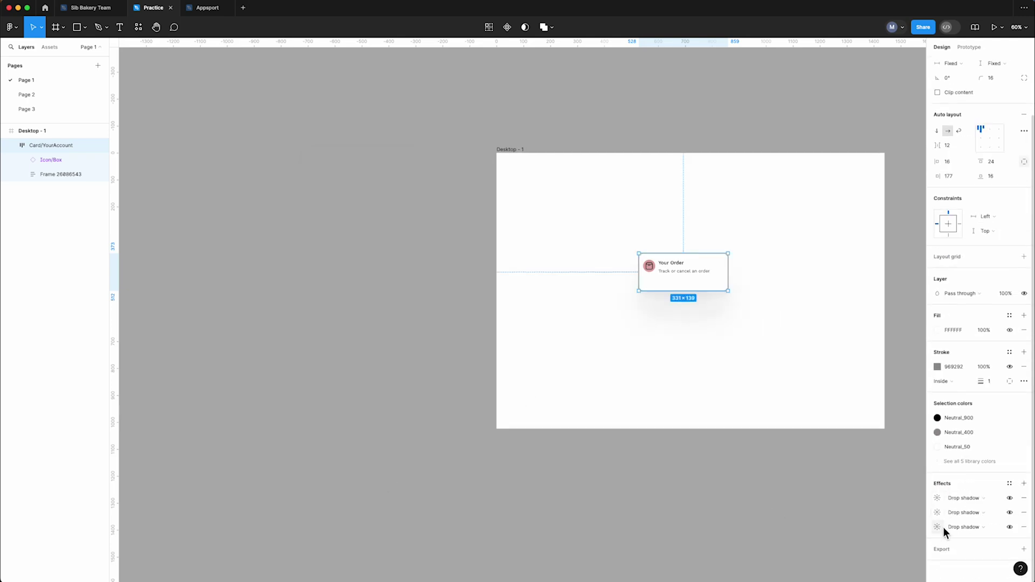
left_click(937, 498)
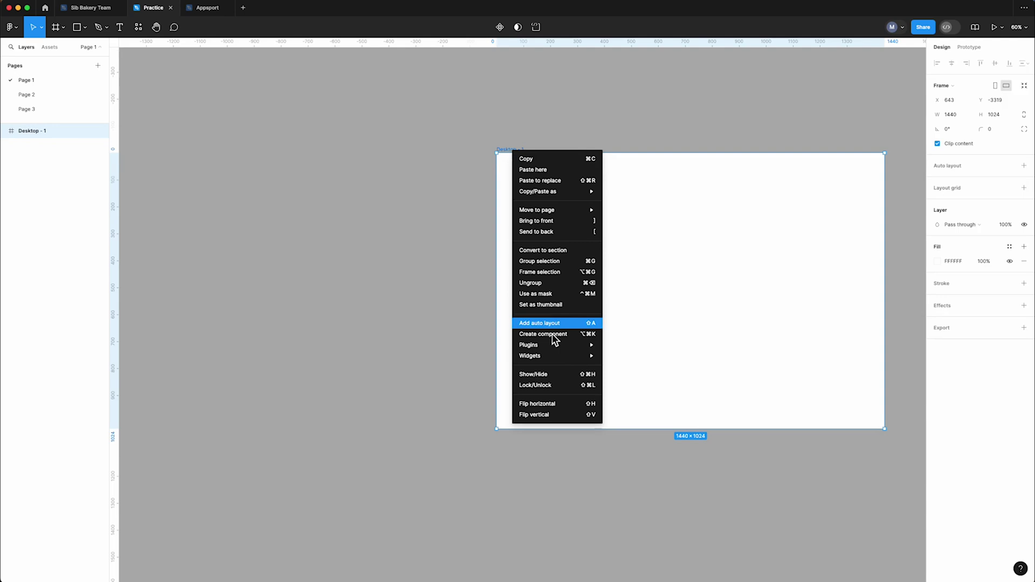
- Preview pink, orange-blue-green, white-green, dark and blue-pink uiGradients fills on the frame
left_click(629, 481)
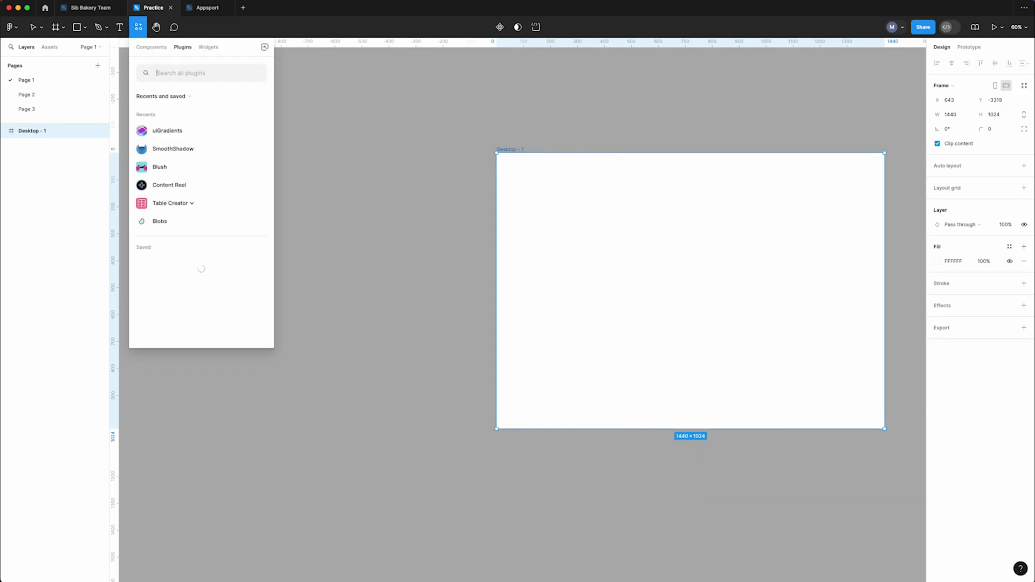
type("uigradients")
left_click(174, 112)
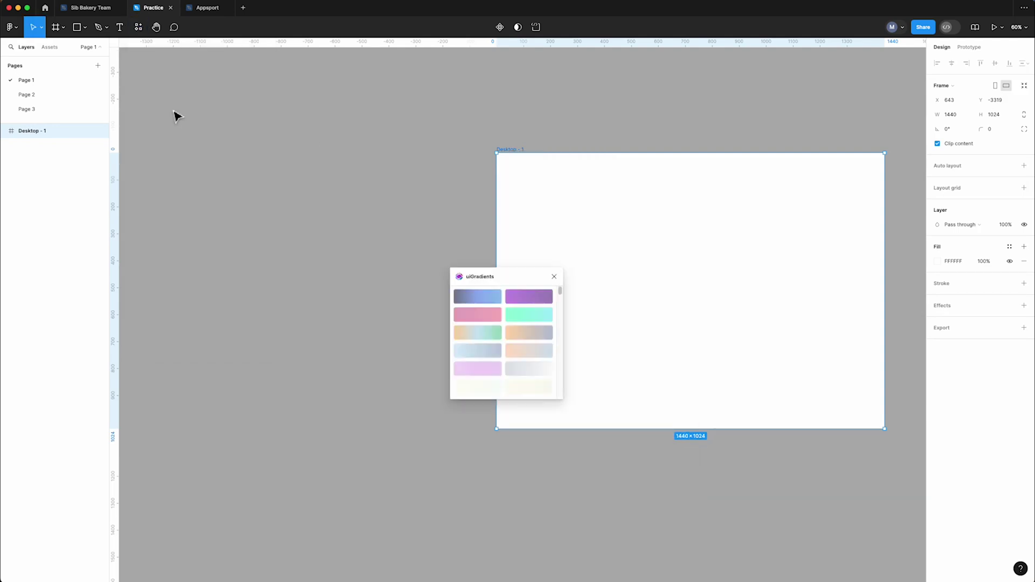
left_click_drag(520, 280, 403, 241)
left_click(364, 276)
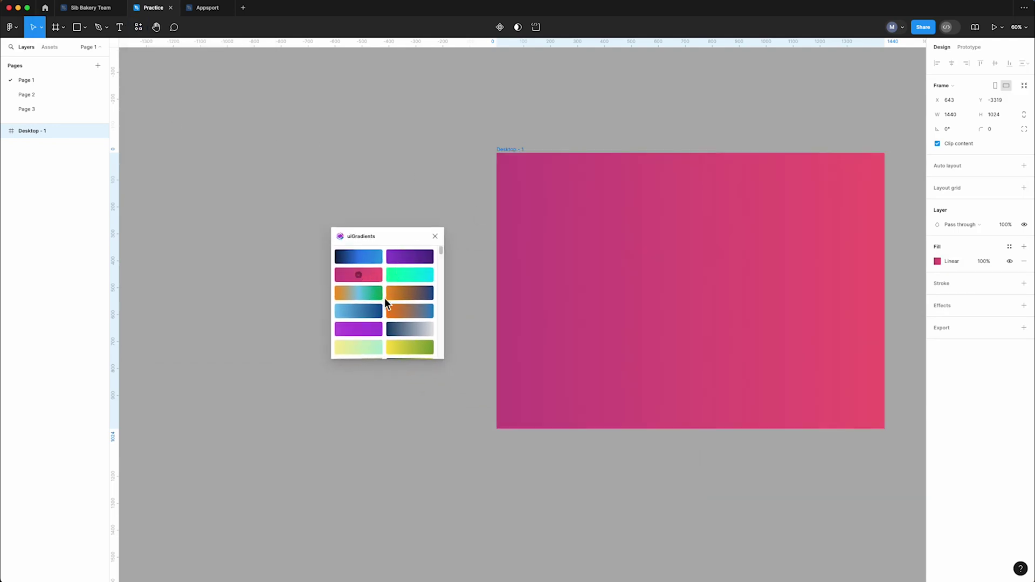
left_click(380, 295)
scroll(388, 302, "down", 3)
left_click(372, 298)
scroll(378, 316, "down", 3)
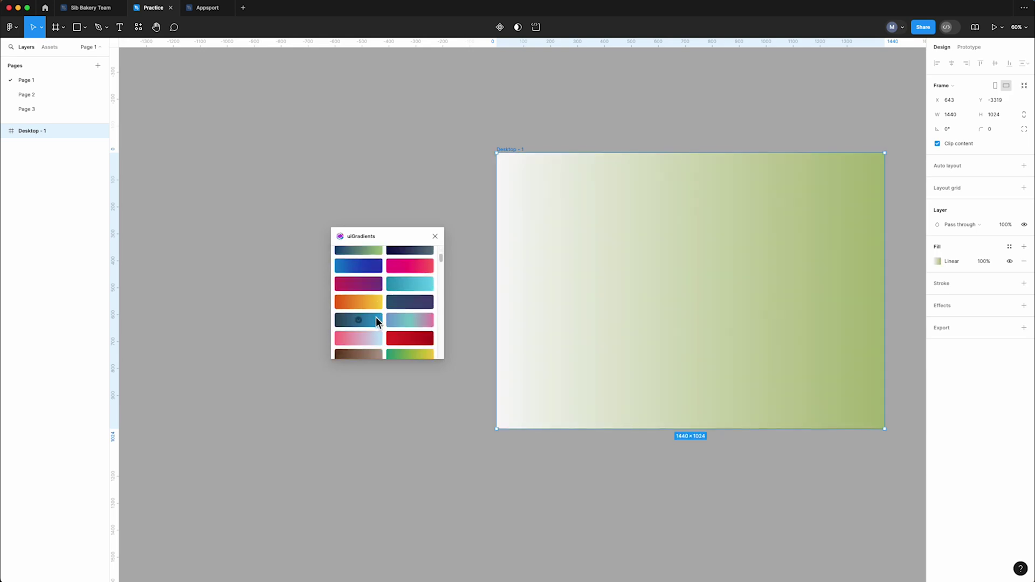
left_click(376, 321)
left_click(408, 321)
- Settle on the green-to-cyan gradient, check its Linear fill, and close the plugin
left_click(415, 301)
scroll(414, 308, "down", 3)
left_click(414, 280)
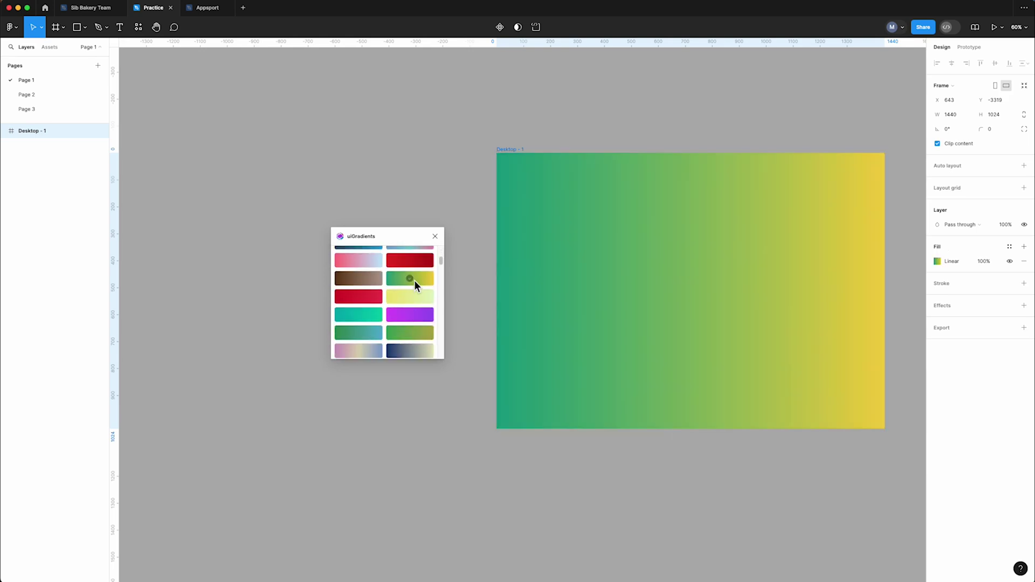
scroll(392, 324, "down", 3)
left_click(405, 287)
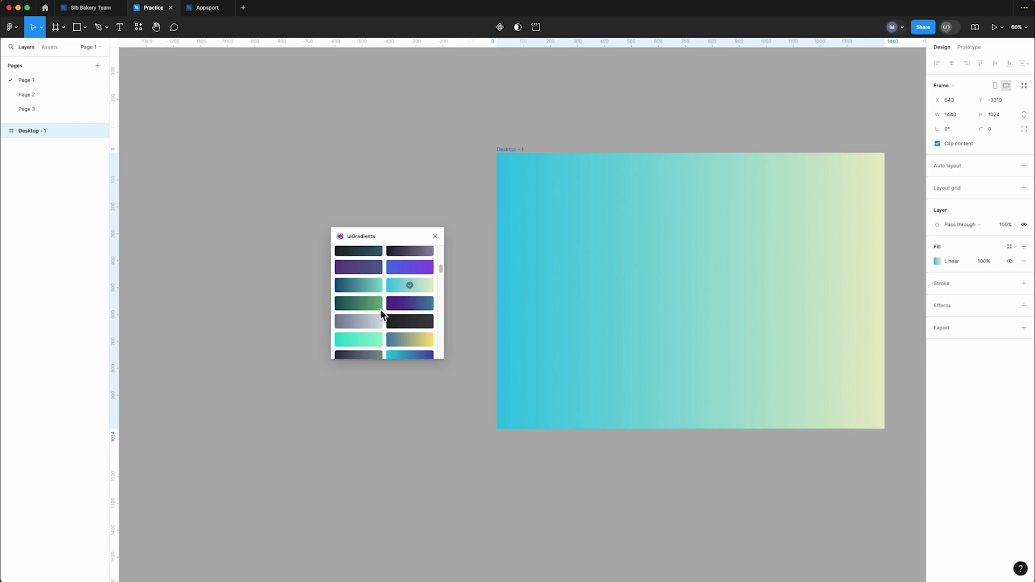
scroll(382, 316, "down", 3)
left_click(369, 313)
scroll(383, 310, "down", 3)
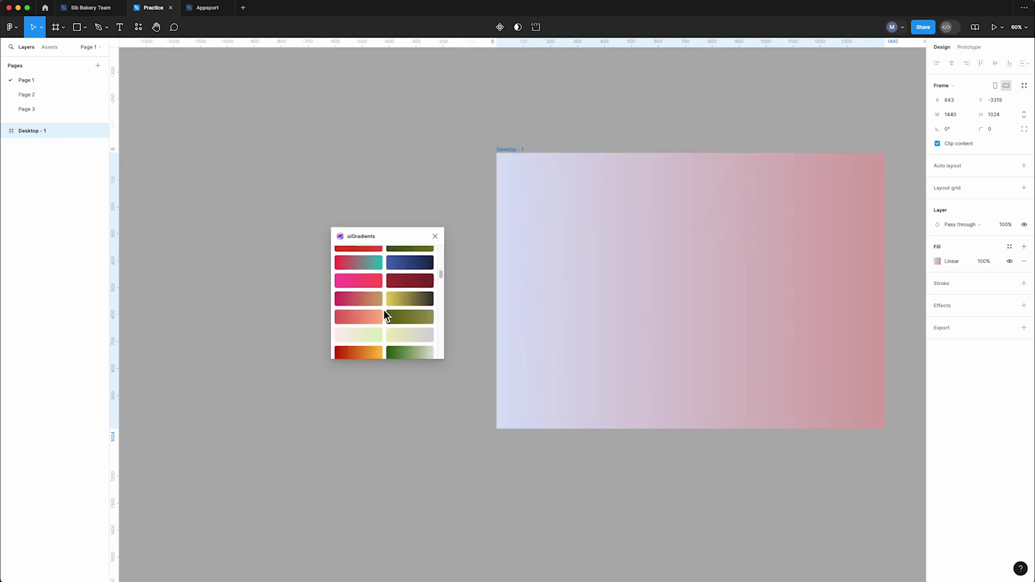
scroll(384, 309, "down", 2)
left_click(375, 304)
left_click(406, 308)
scroll(371, 325, "down", 3)
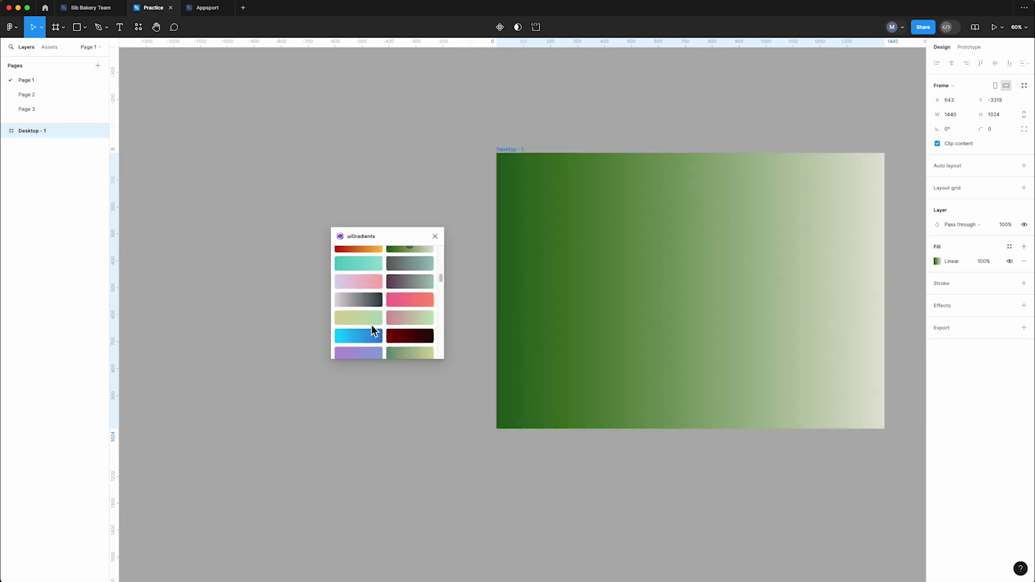
left_click(371, 322)
scroll(374, 326, "down", 3)
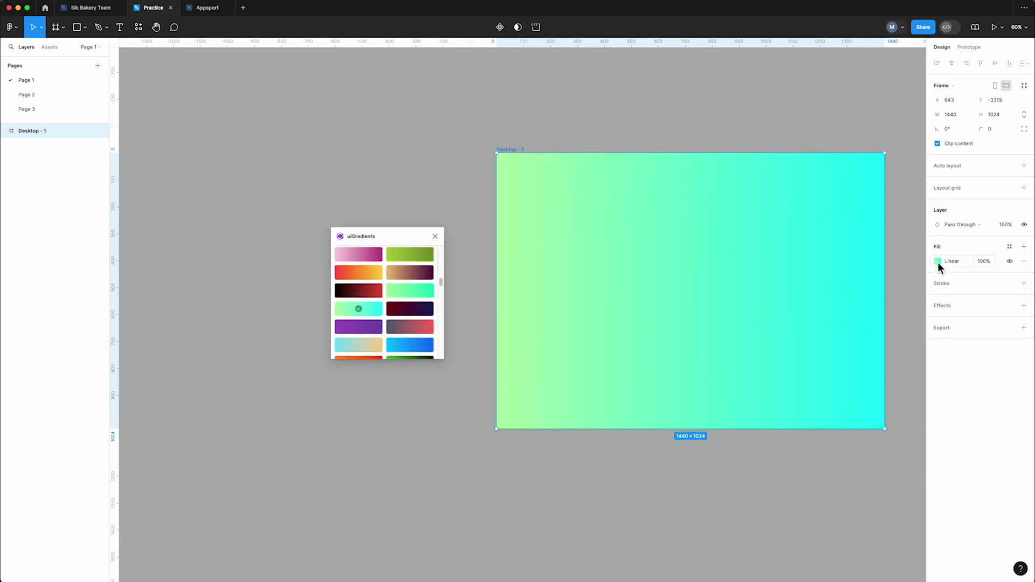
left_click(938, 262)
left_click(917, 263)
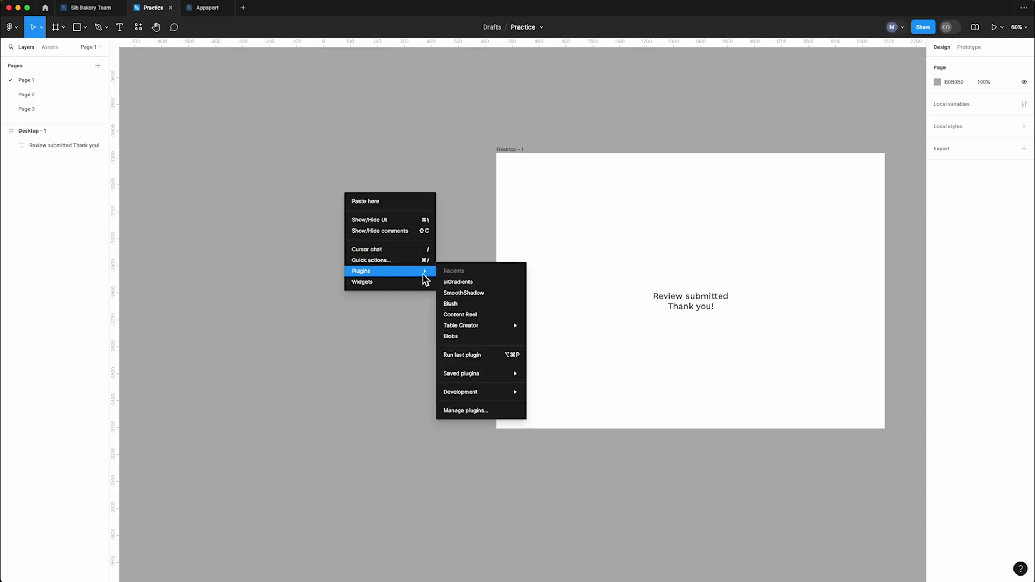
- Find the green ring checkmark animation by searching 'done' in LottieFiles
left_click(476, 415)
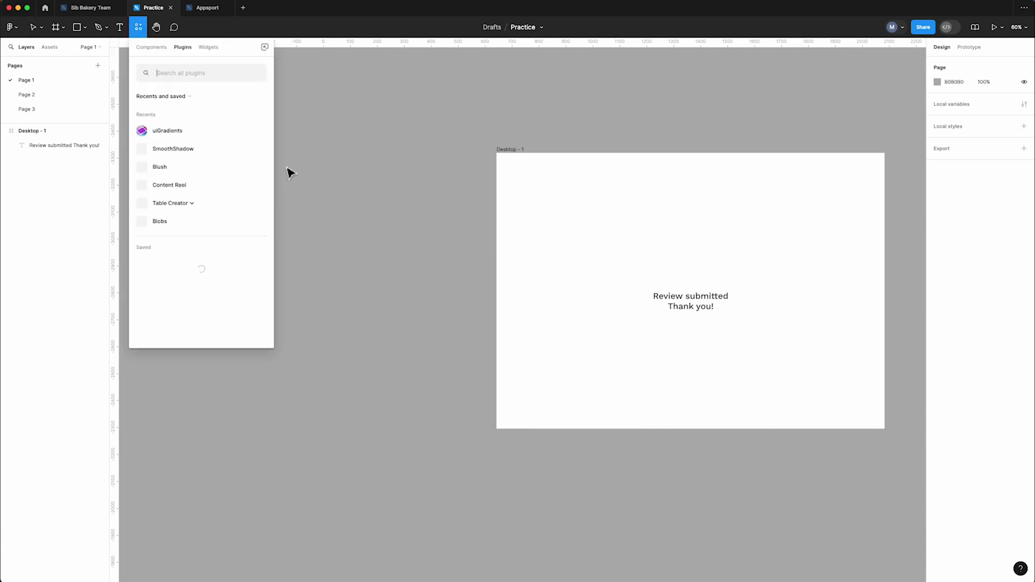
type("lottiefiles")
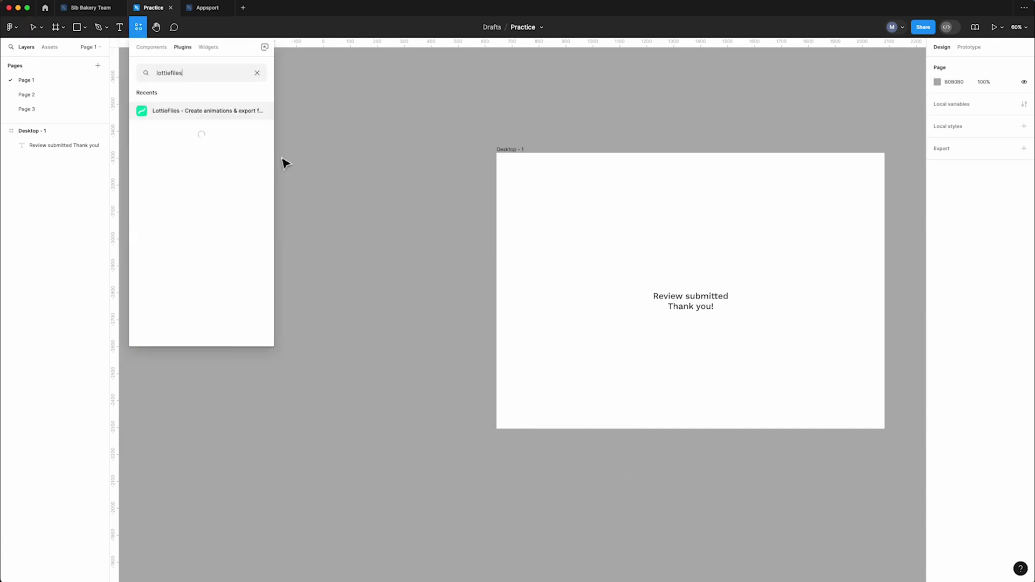
left_click(223, 118)
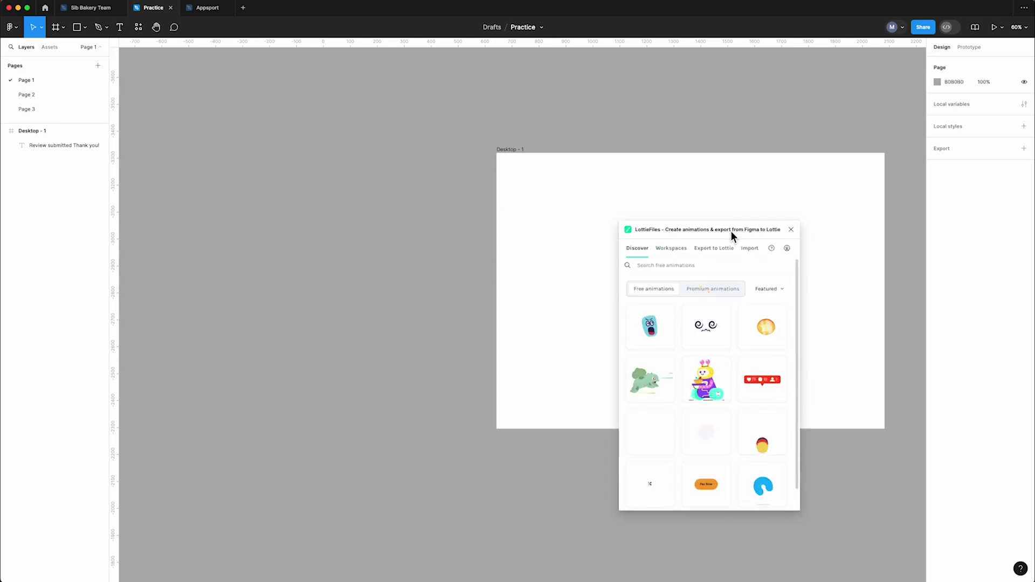
left_click_drag(731, 231, 381, 179)
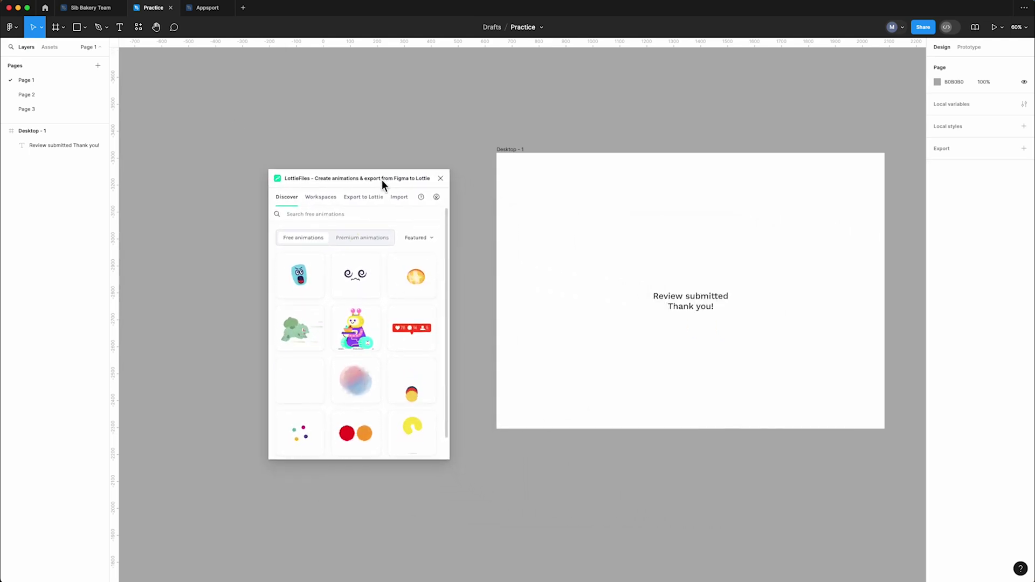
scroll(386, 343, "down", 2)
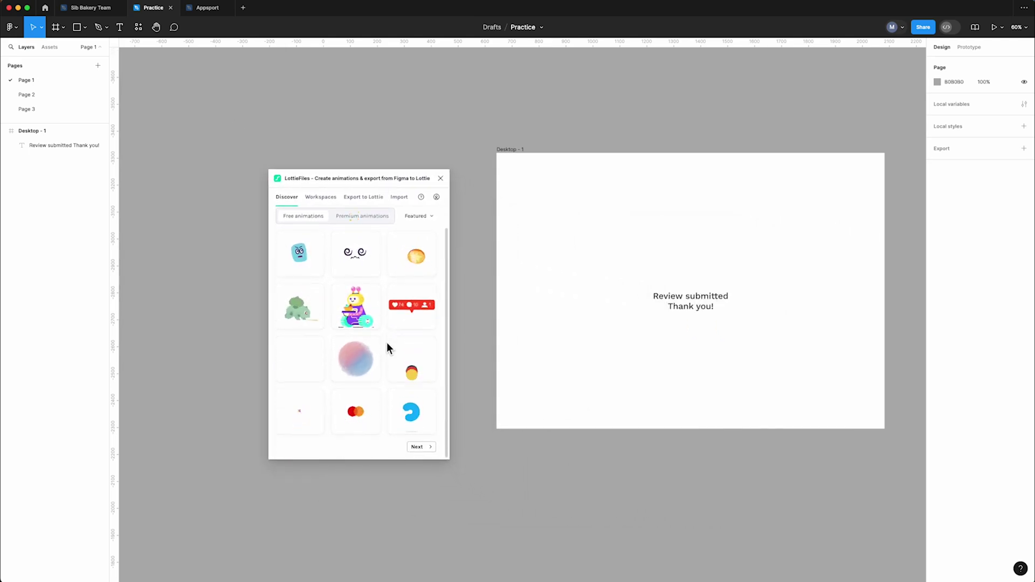
scroll(387, 342, "up", 2)
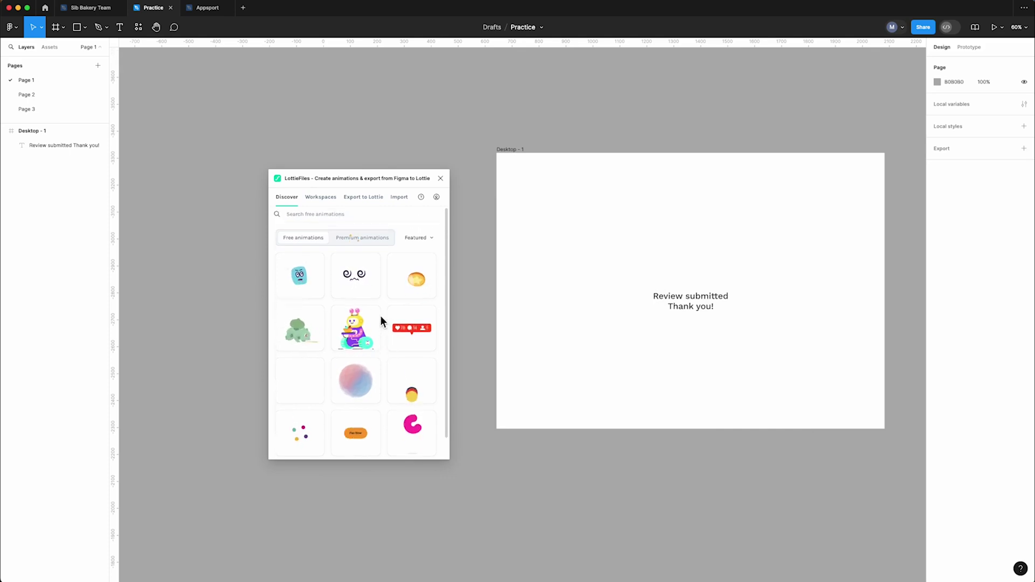
left_click(315, 215)
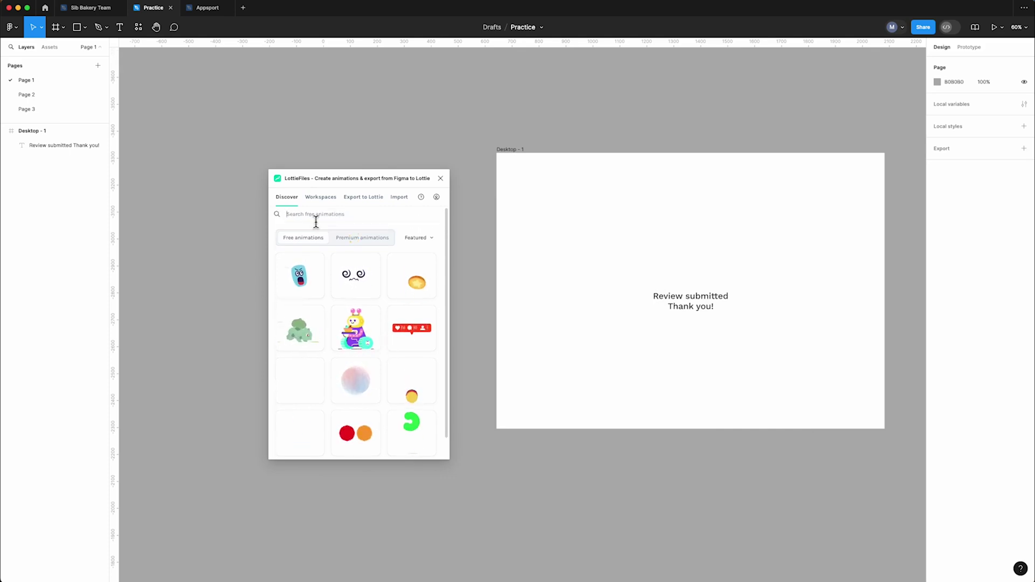
type("done")
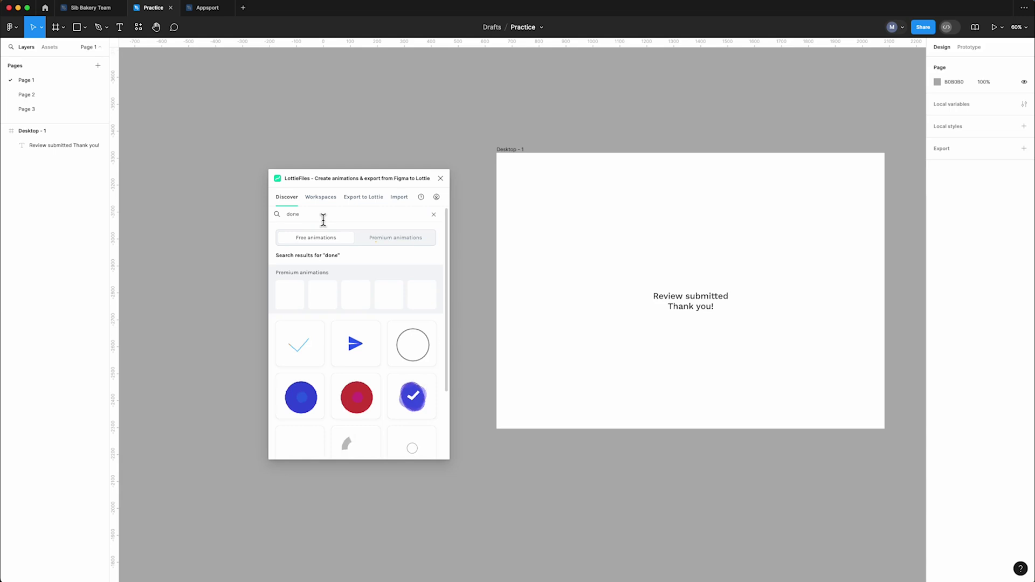
scroll(348, 372, "down", 3)
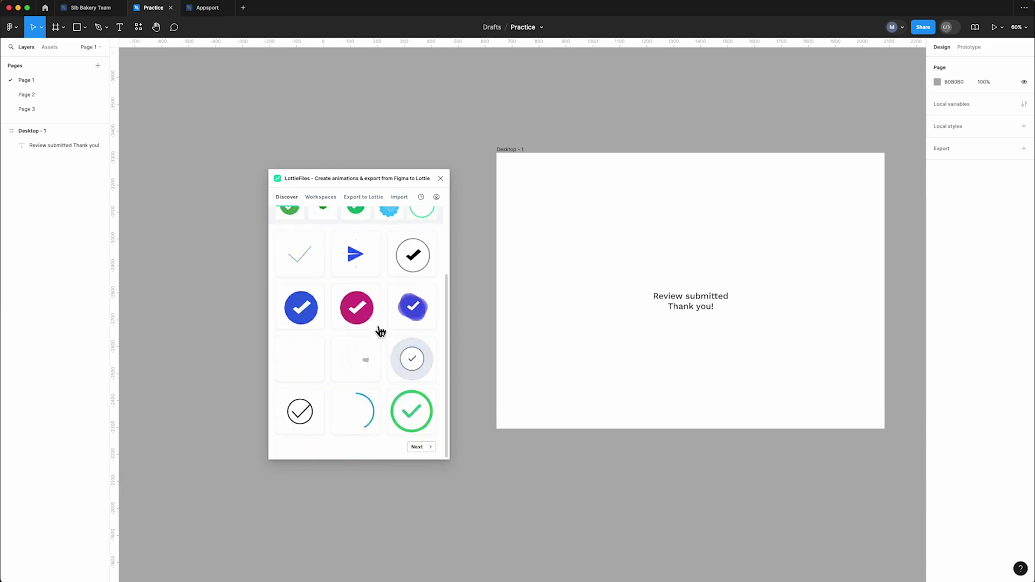
left_click(410, 413)
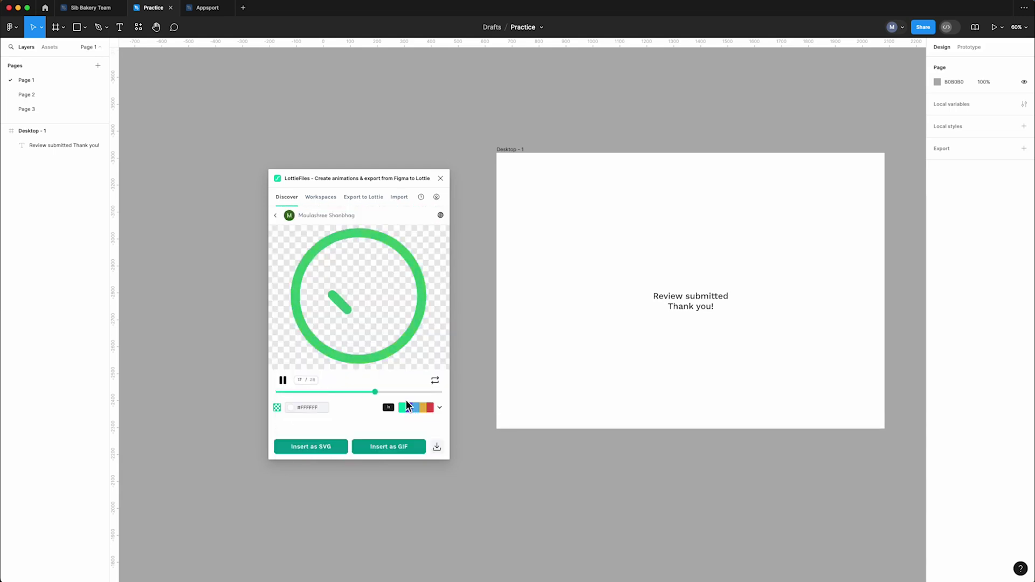
- Recolour the checkmark with a grey-green-blue palette and insert it as a GIF
left_click(410, 409)
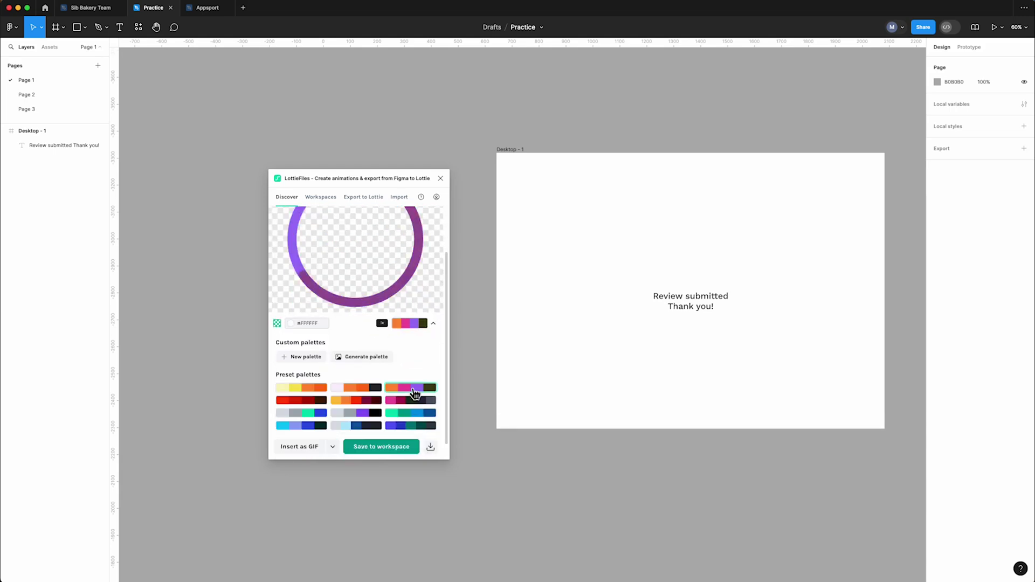
left_click(408, 414)
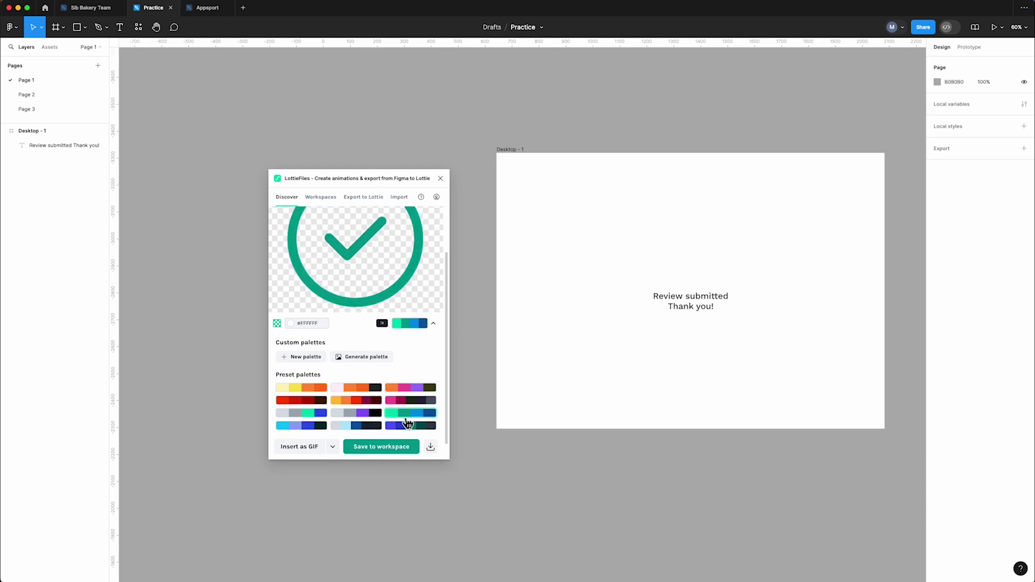
left_click(312, 414)
left_click(301, 446)
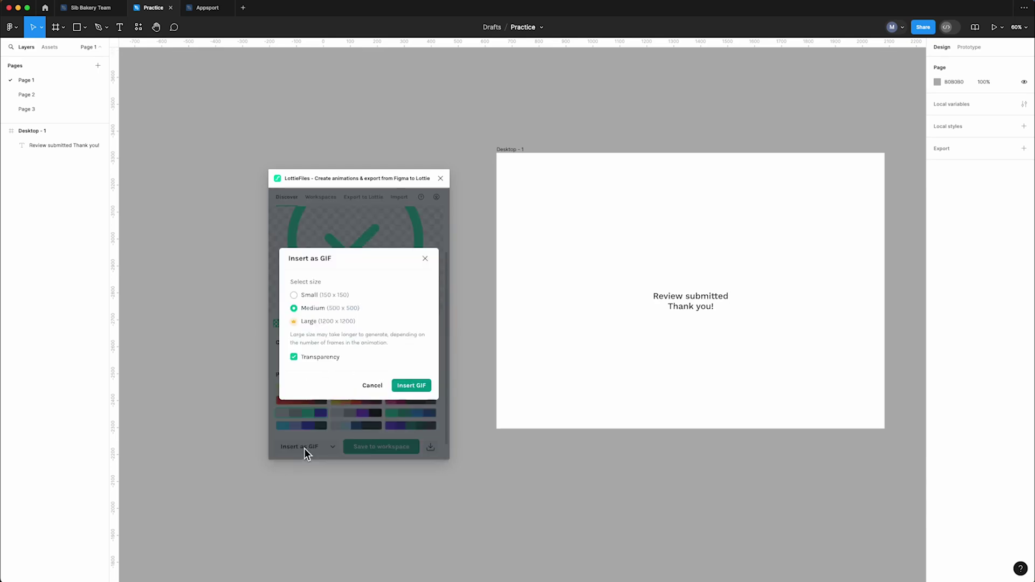
left_click(409, 386)
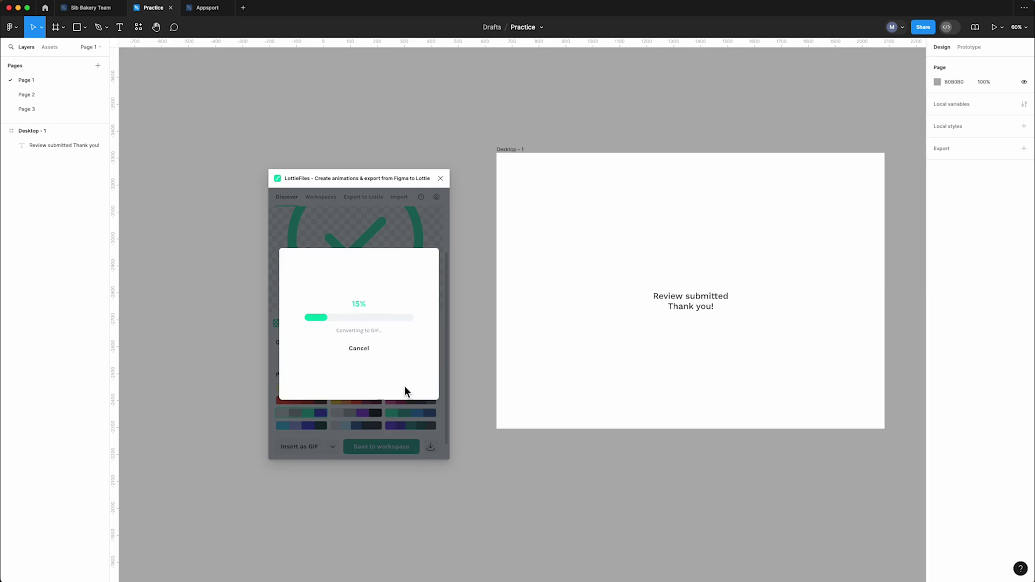
- Centre the checkmark GIF above the thank-you text and present the prototype
mouse_move(614, 348)
left_mouse_down()
mouse_move(719, 211)
mouse_move(730, 257)
left_mouse_up()
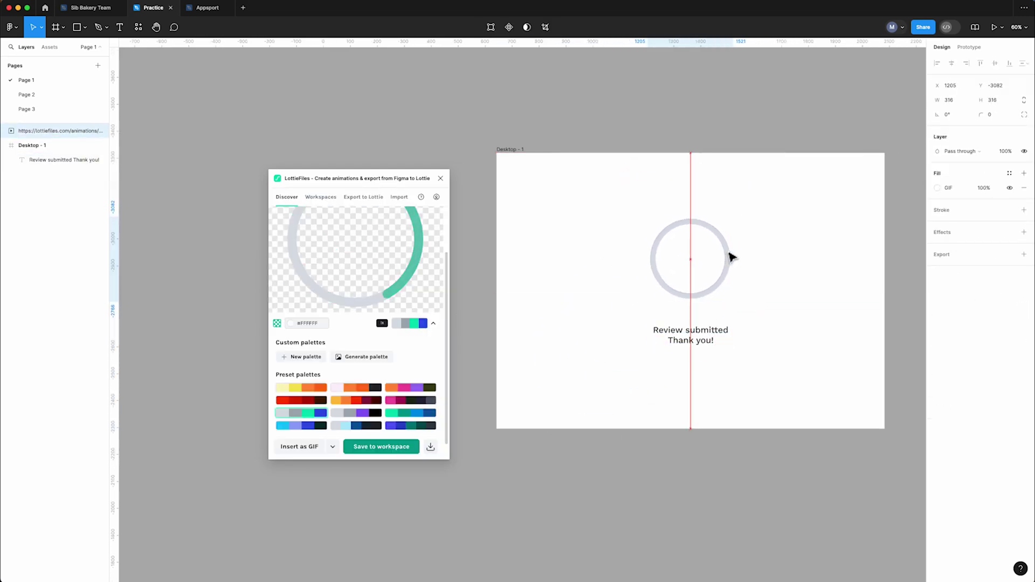
left_click(723, 327)
left_click(994, 27)
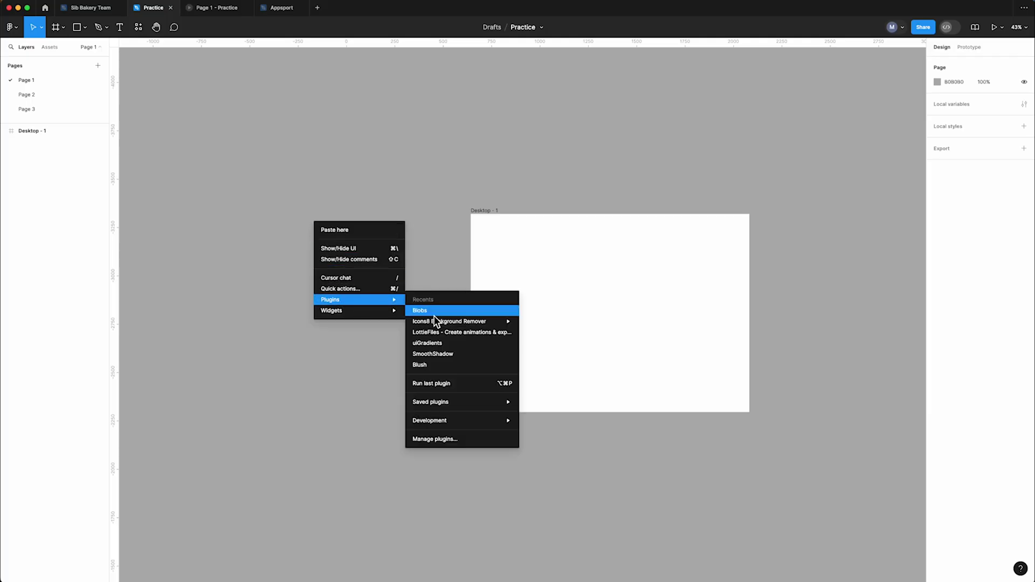
- Choose the bar chart type in the Charts plugin after previewing scatter, area and pie
left_click(433, 445)
type("charts")
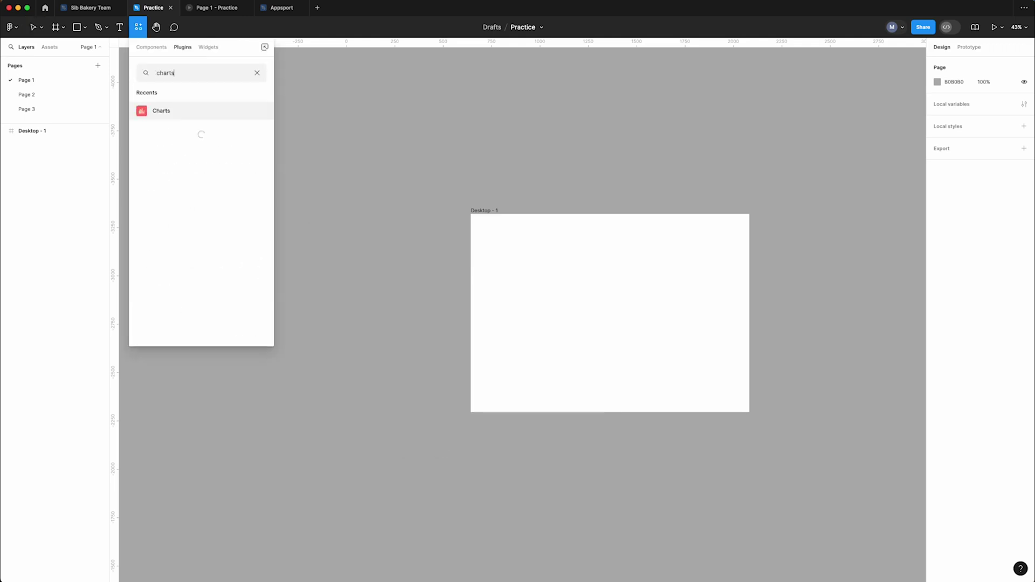
left_click(174, 110)
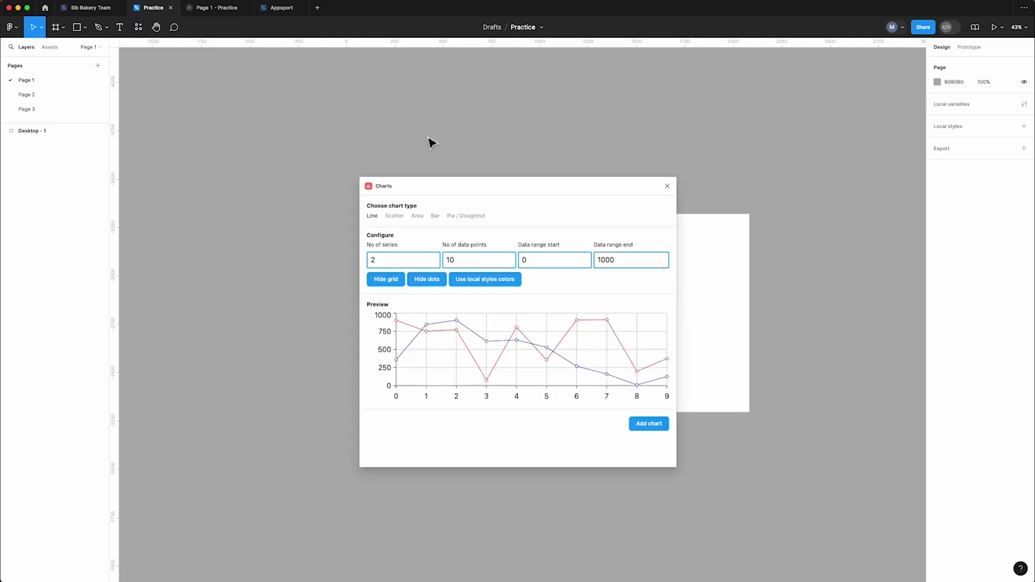
left_click_drag(469, 186, 256, 168)
left_click(181, 202)
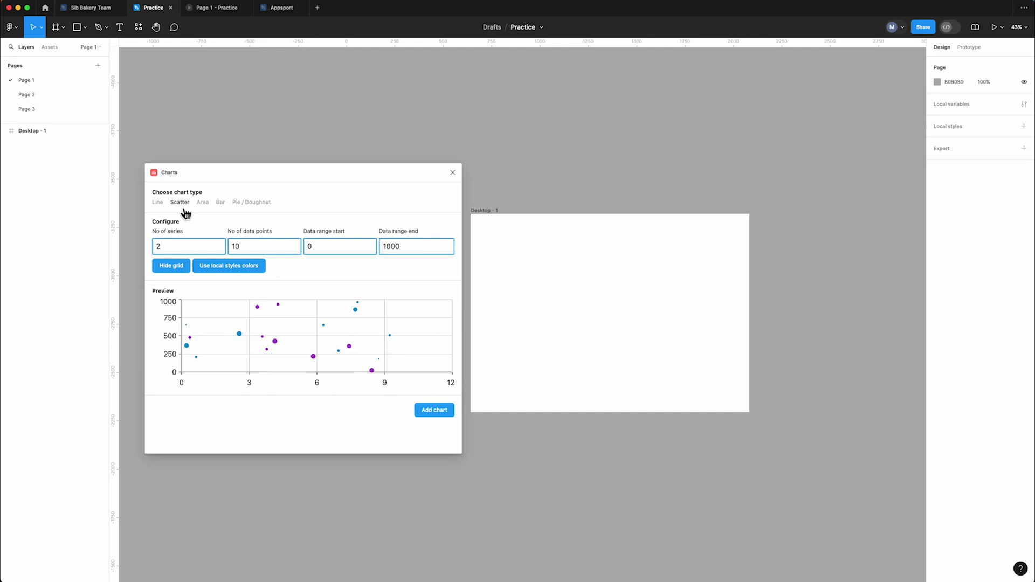
left_click(202, 203)
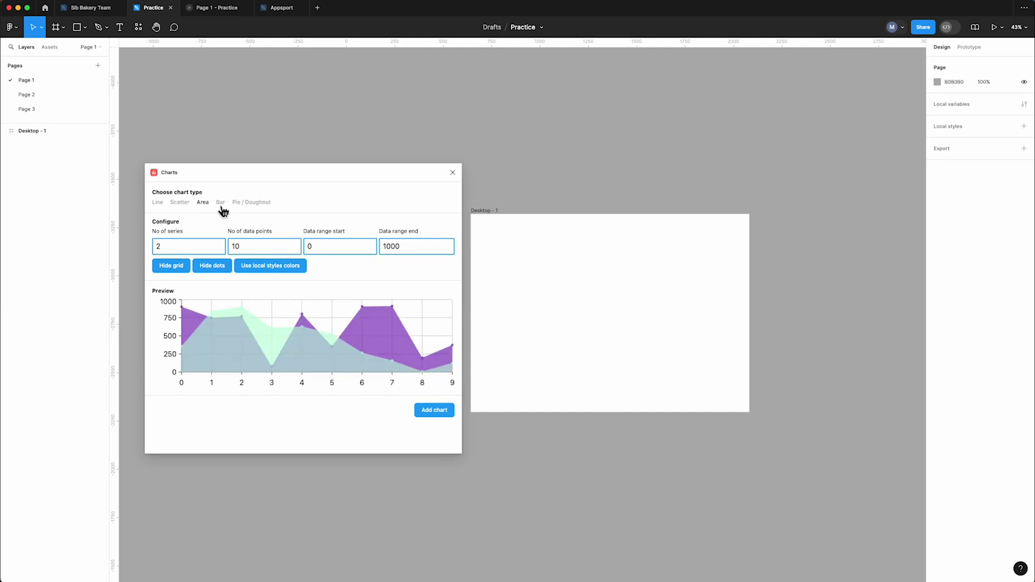
left_click(221, 203)
left_click(247, 203)
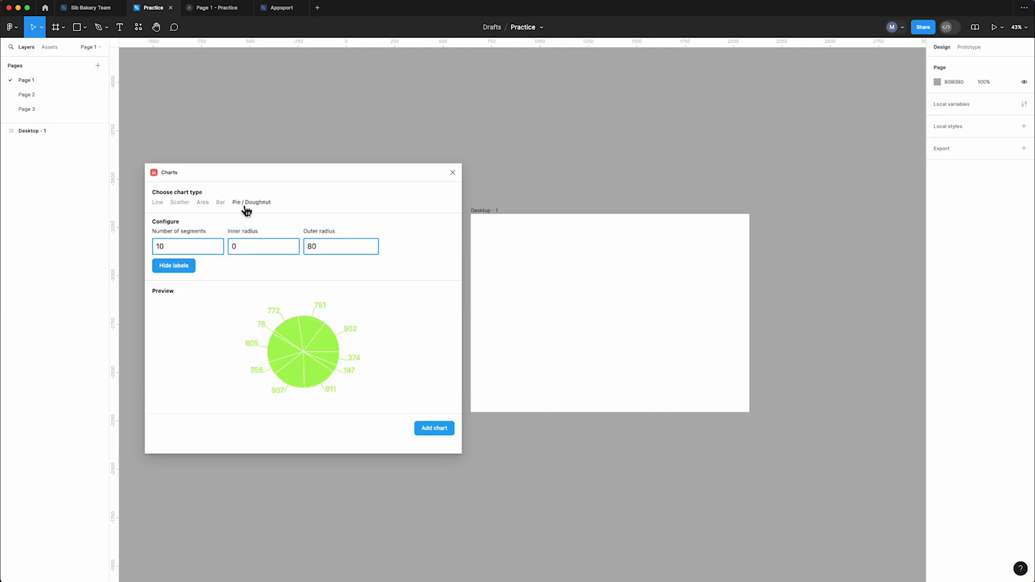
left_click(221, 203)
type("5")
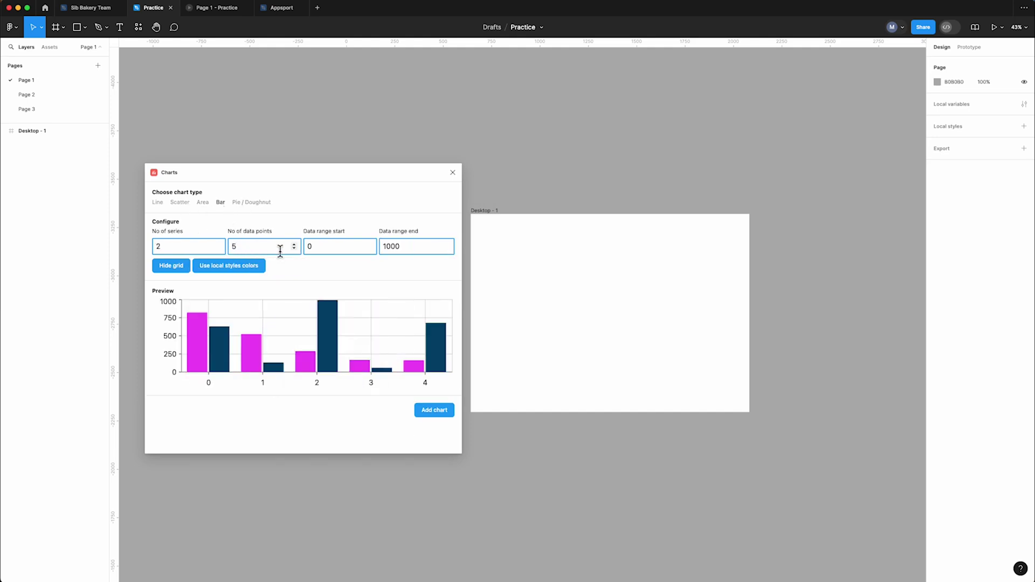
- Set the chart's data range end to 5000 and series count to 1
left_click(371, 245)
left_click(370, 244)
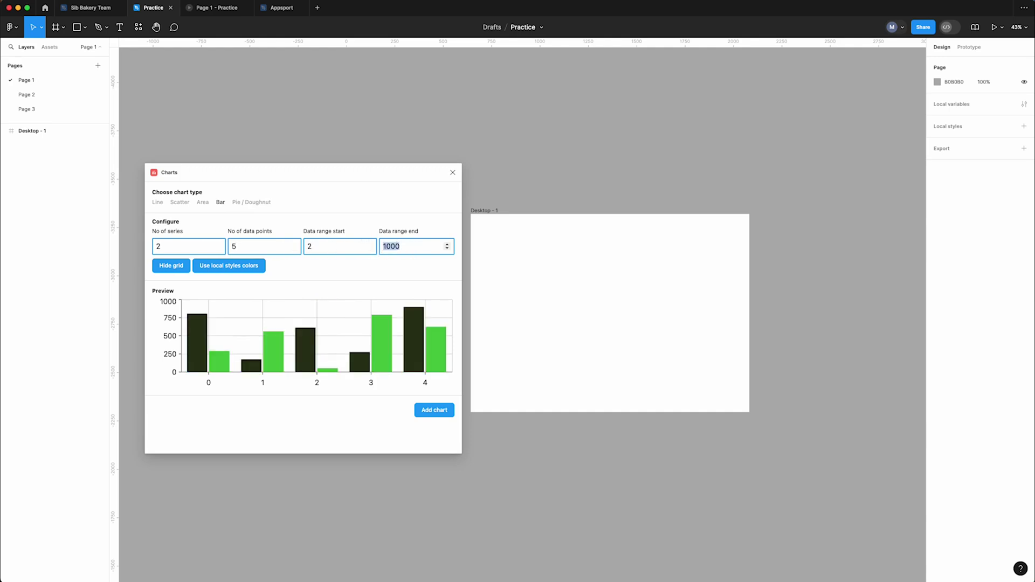
type("5000")
left_click(219, 245)
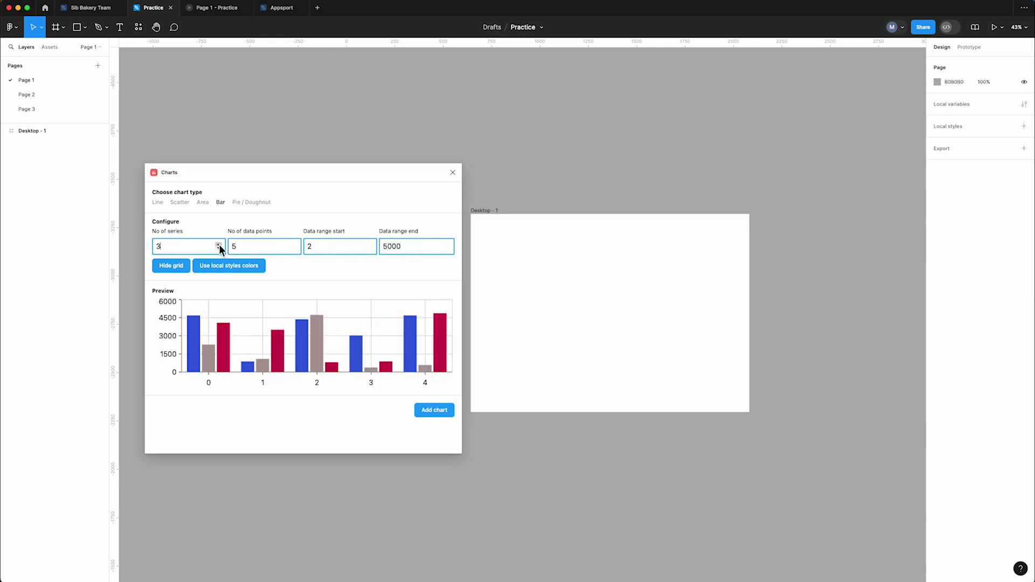
left_click(219, 250)
- Add the bar chart and place it inside a new white frame slightly wider than it
left_click(434, 411)
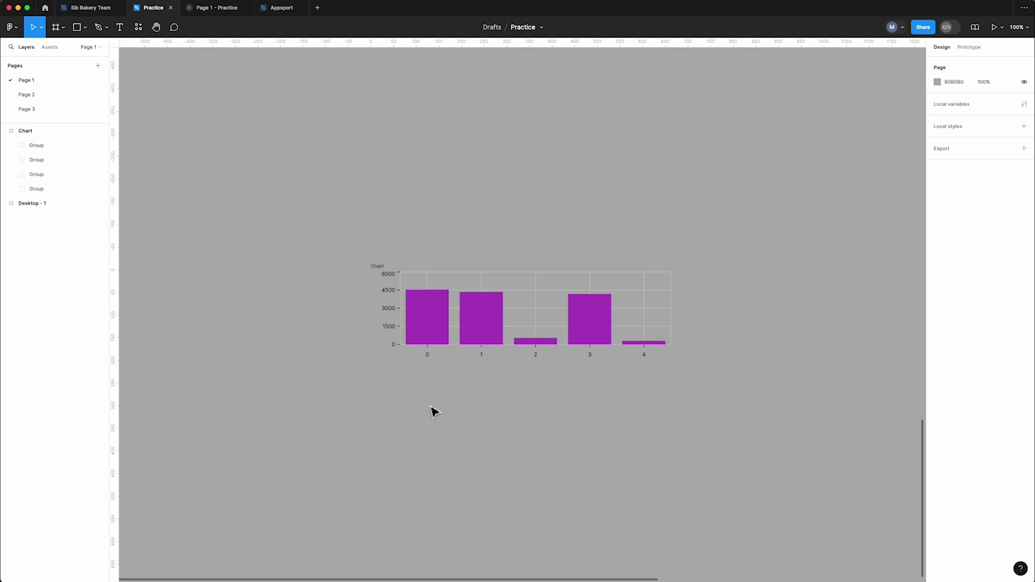
mouse_move(380, 274)
left_mouse_down()
mouse_move(445, 261)
mouse_move(573, 168)
left_mouse_up()
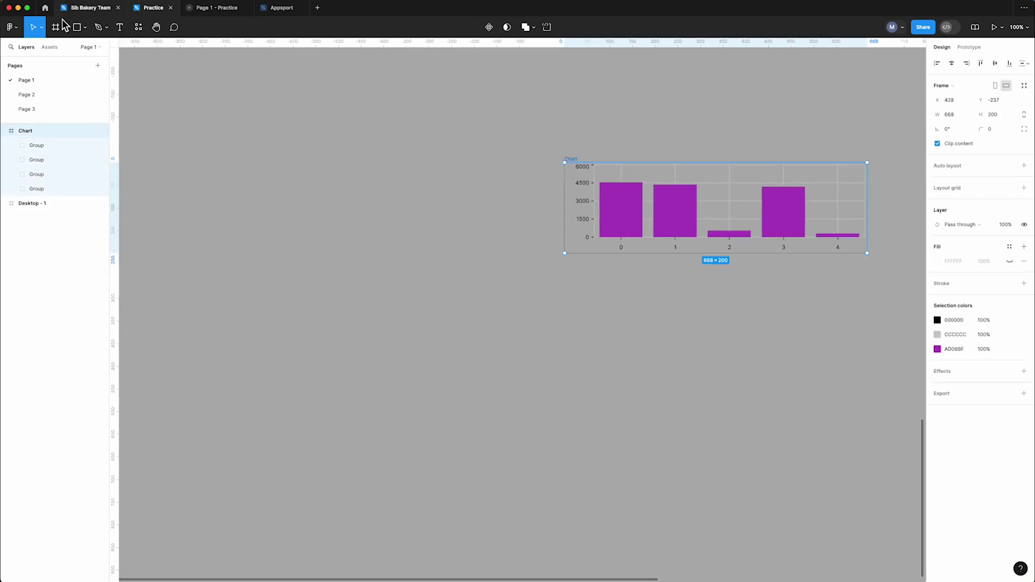
key("f")
left_click_drag(239, 197, 541, 383)
left_click(573, 168)
left_click_drag(573, 169, 330, 256)
left_click(254, 199)
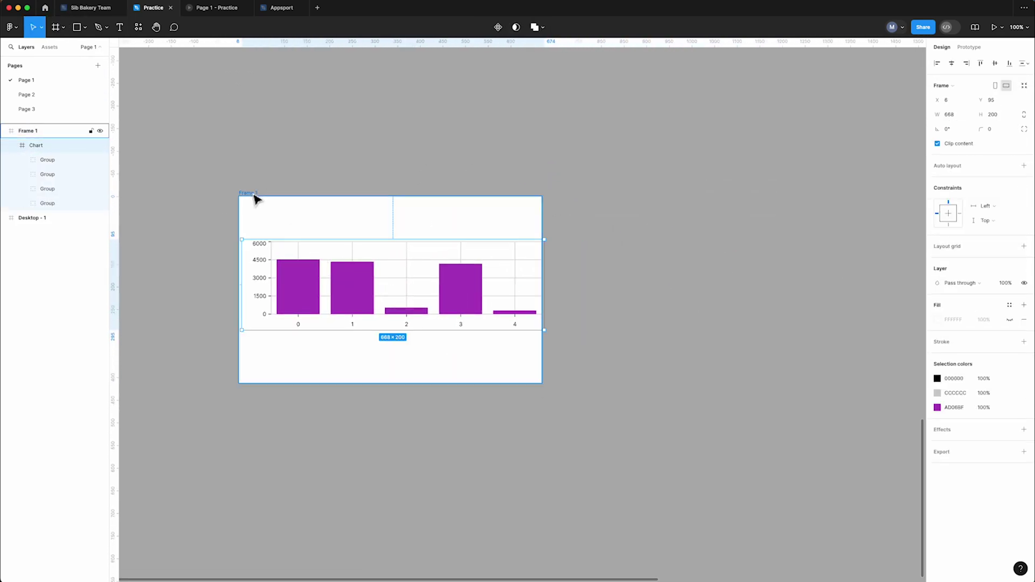
mouse_move(541, 243)
left_mouse_down()
mouse_move(596, 243)
mouse_move(569, 243)
left_mouse_up()
- Recolour the purple chart bars to teal 4DA7AC
left_click(937, 349)
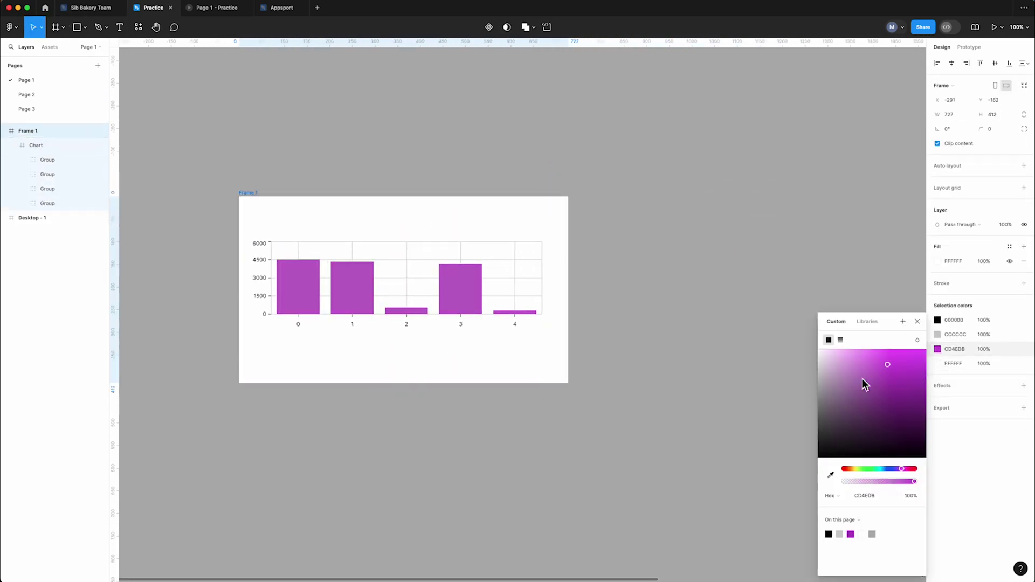
mouse_move(864, 381)
left_mouse_down()
mouse_move(837, 363)
mouse_move(881, 395)
left_mouse_up()
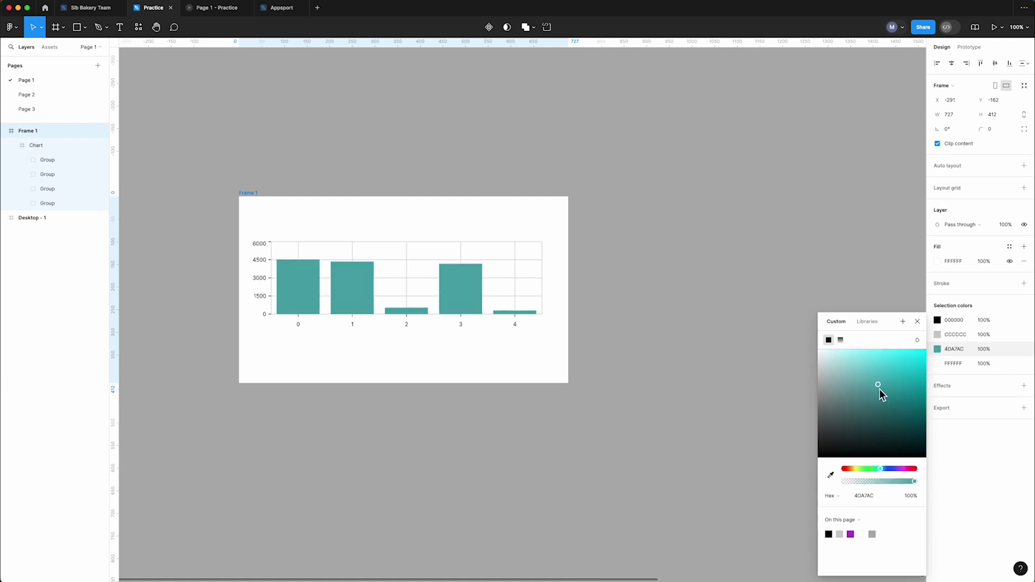
left_click(917, 322)
double_click(461, 294)
left_click(462, 292)
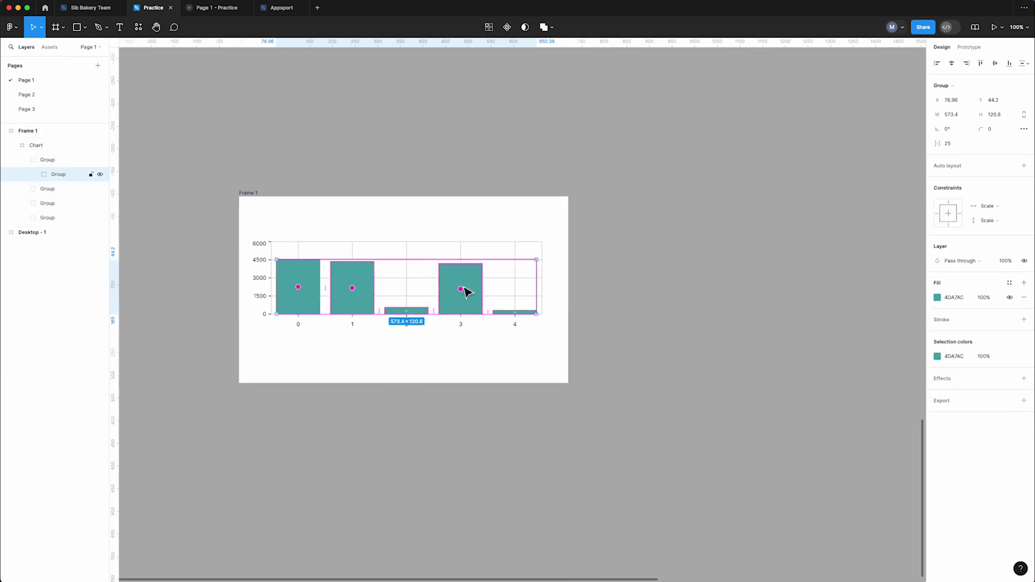
left_click(465, 293)
scroll(469, 275, "up", 3, "ctrl")
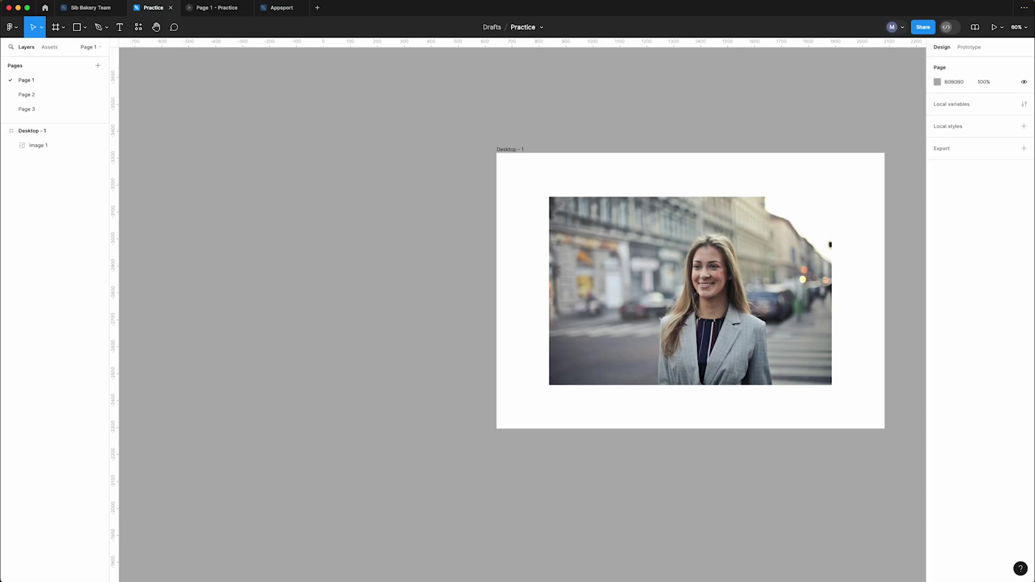
- Remove the portrait photo's street background with the Icons8 Background Remover
left_click(738, 339)
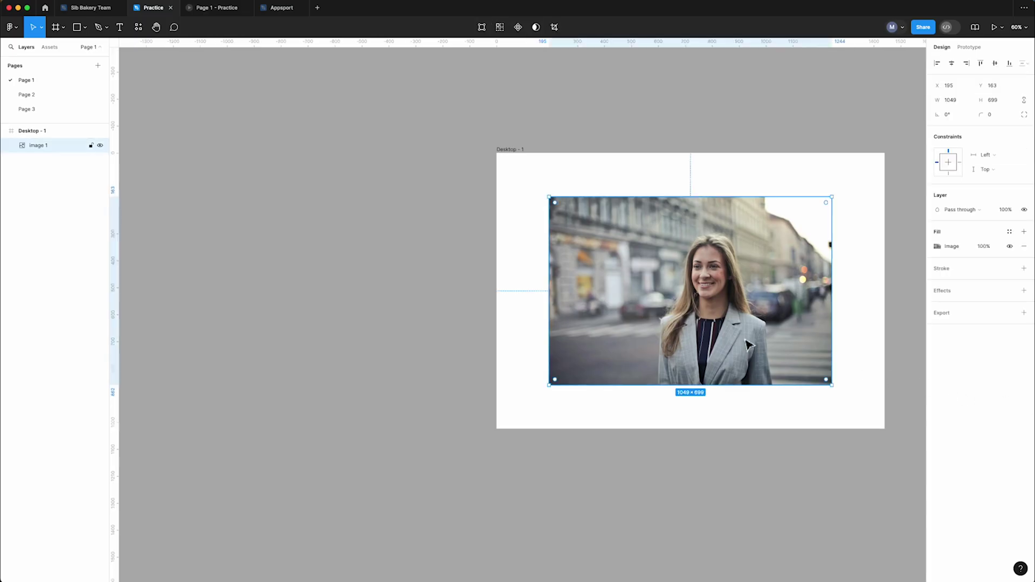
right_click(600, 329)
mouse_move(617, 472)
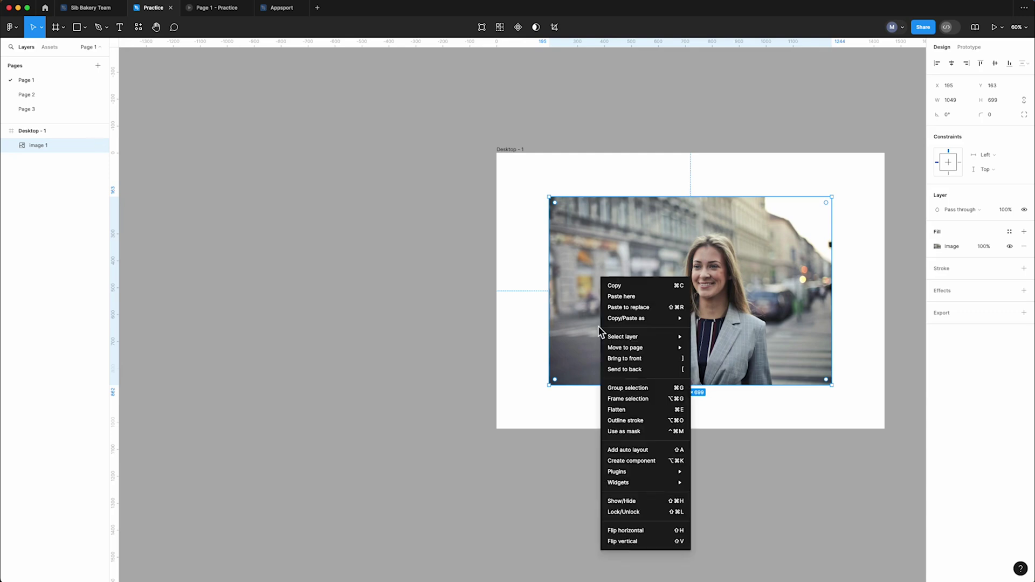
left_click(717, 476)
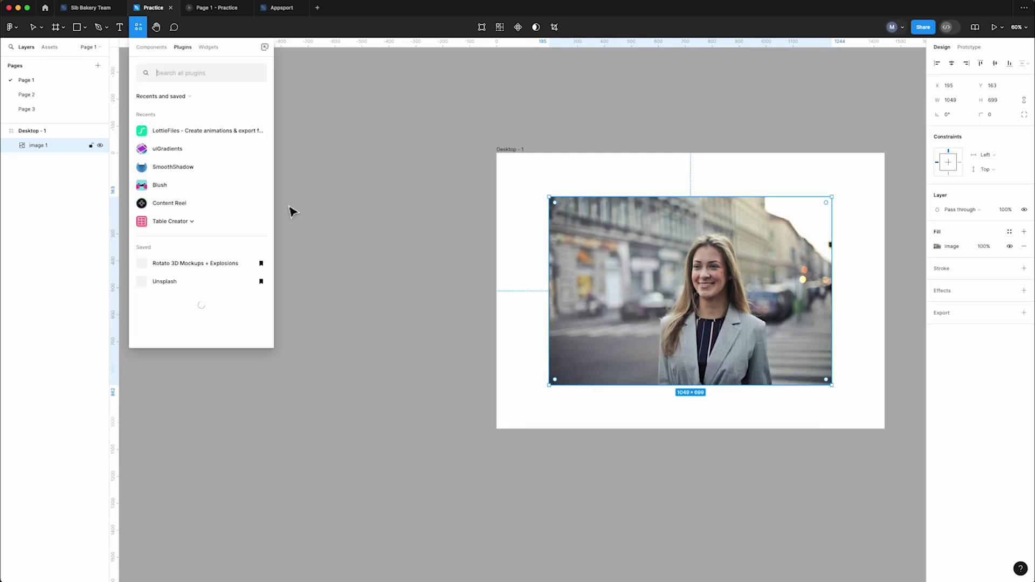
type("icons8 background remover")
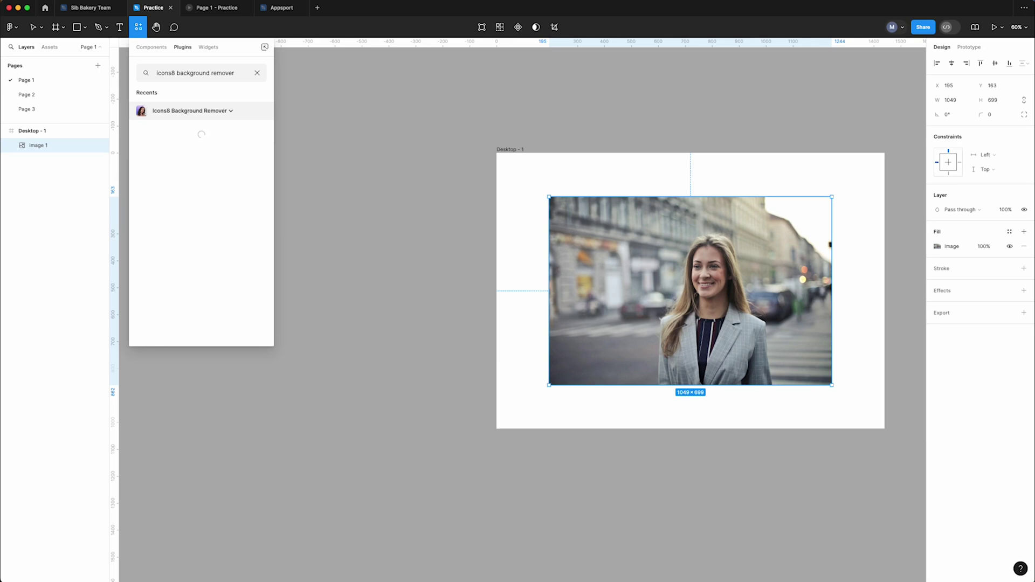
left_click(206, 115)
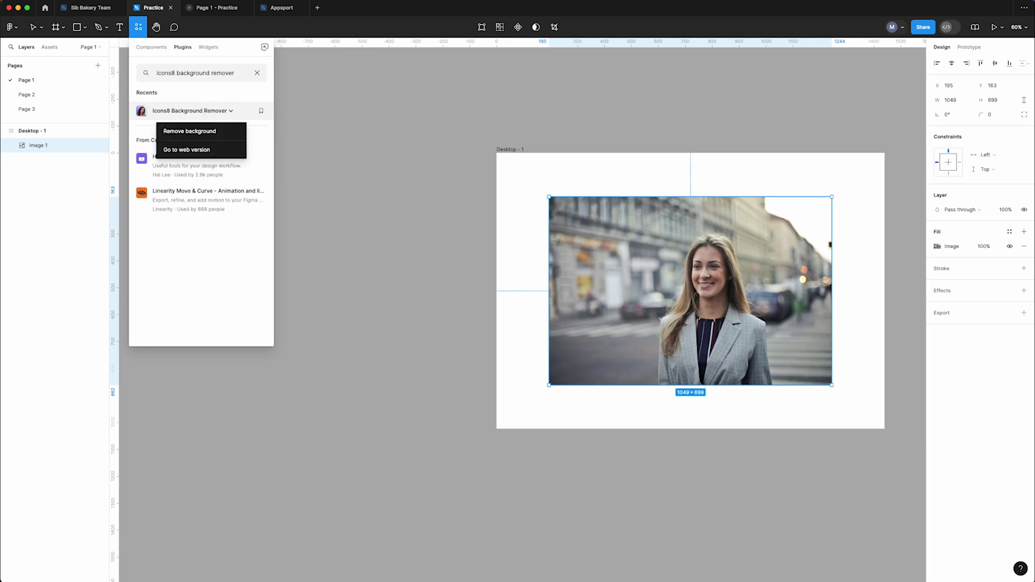
left_click(211, 131)
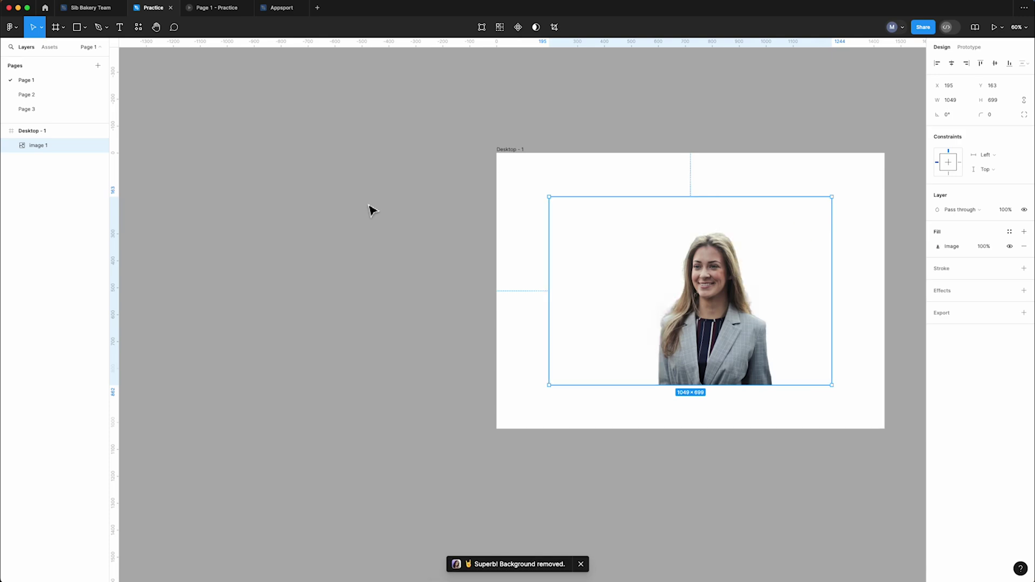
scroll(721, 329, "up", 5)
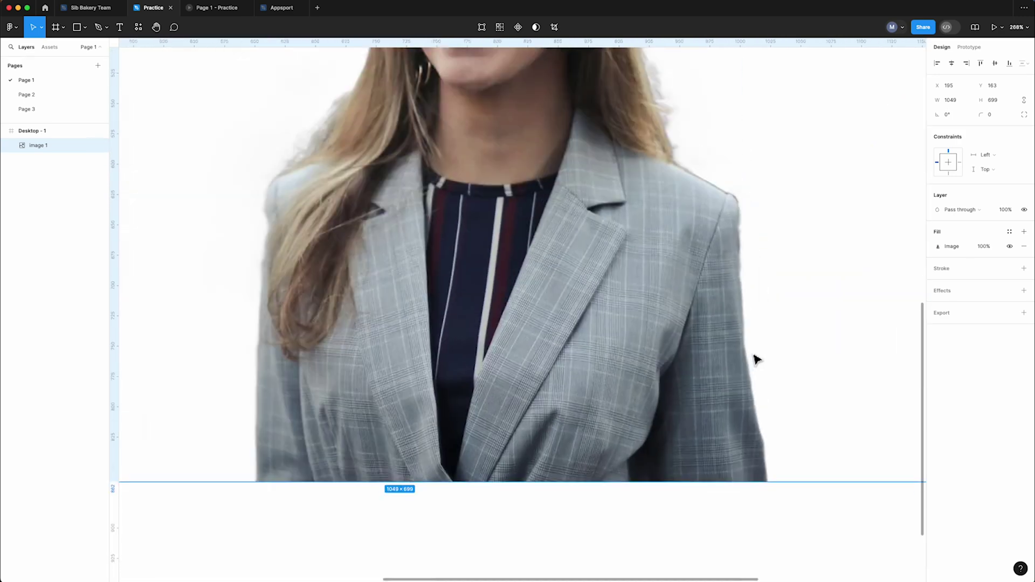
scroll(752, 358, "down", 4)
left_click_drag(730, 346, 366, 346)
scroll(513, 293, "up", 3)
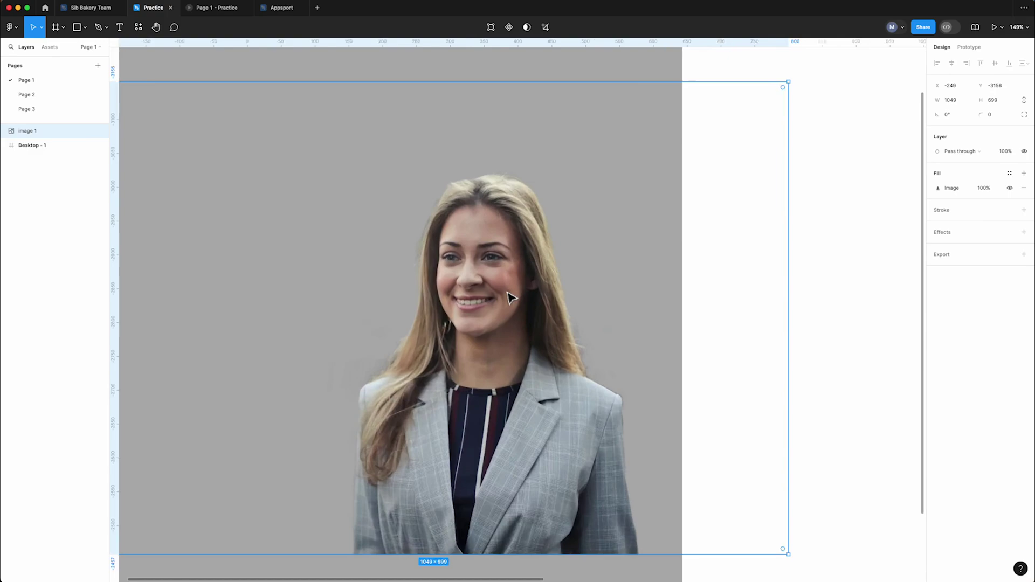
scroll(513, 439, "up", 3)
scroll(460, 345, "up", 3)
scroll(461, 346, "up", 3)
scroll(460, 347, "down", 10)
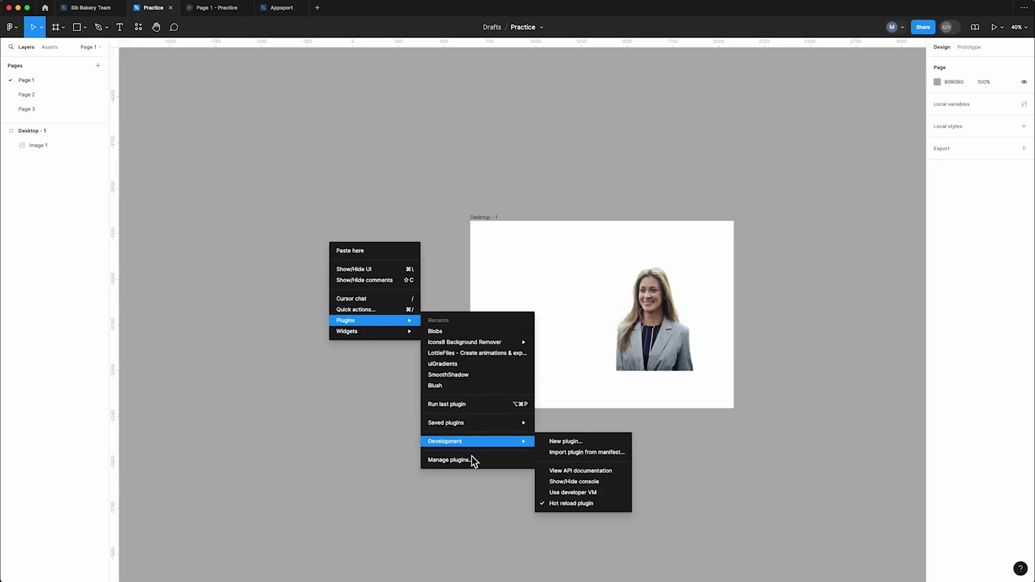
- Generate a blob with adjusted complexity in the Blobs plugin and insert it
left_click(469, 458)
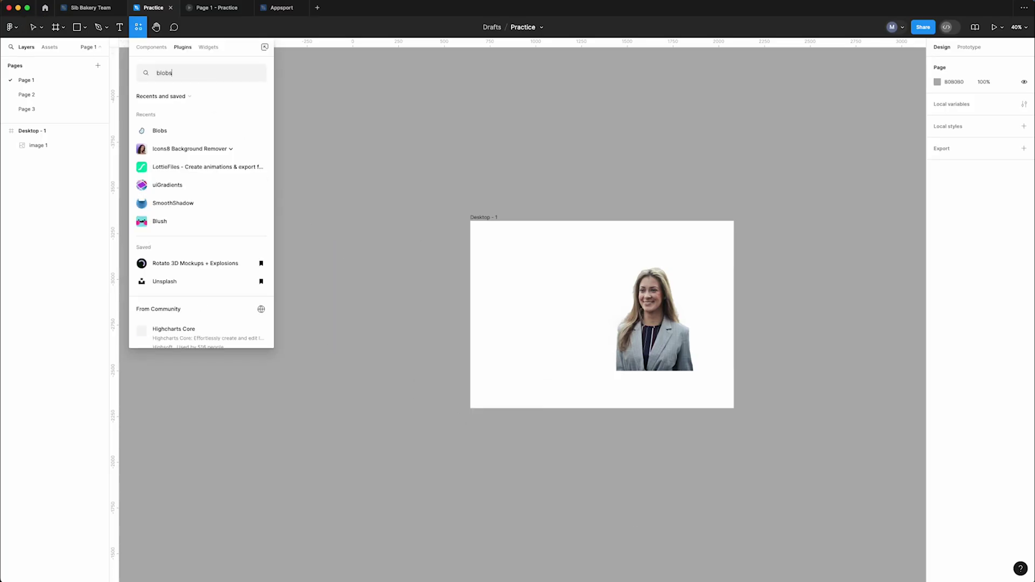
left_click(200, 111)
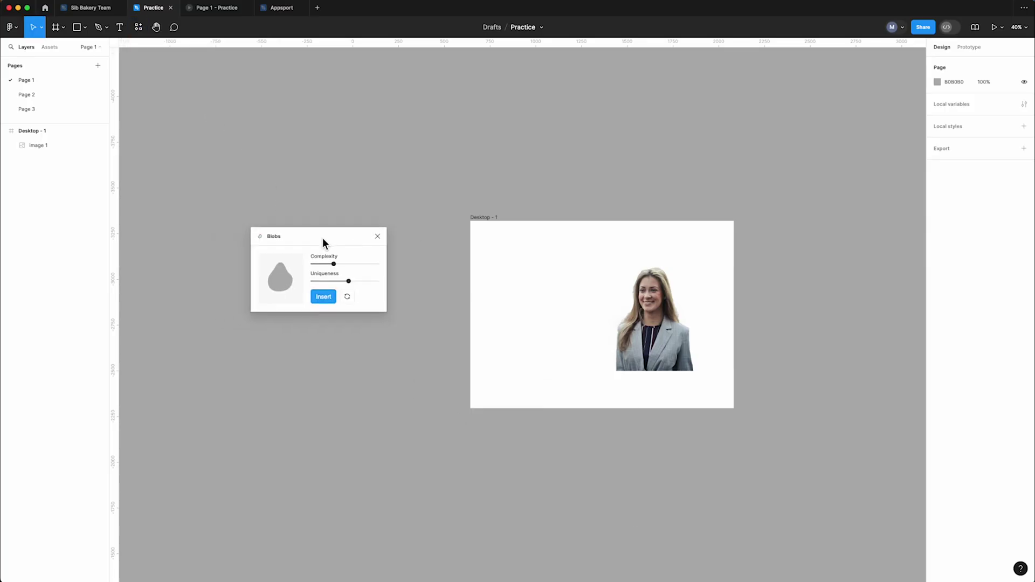
left_click_drag(386, 277, 400, 279)
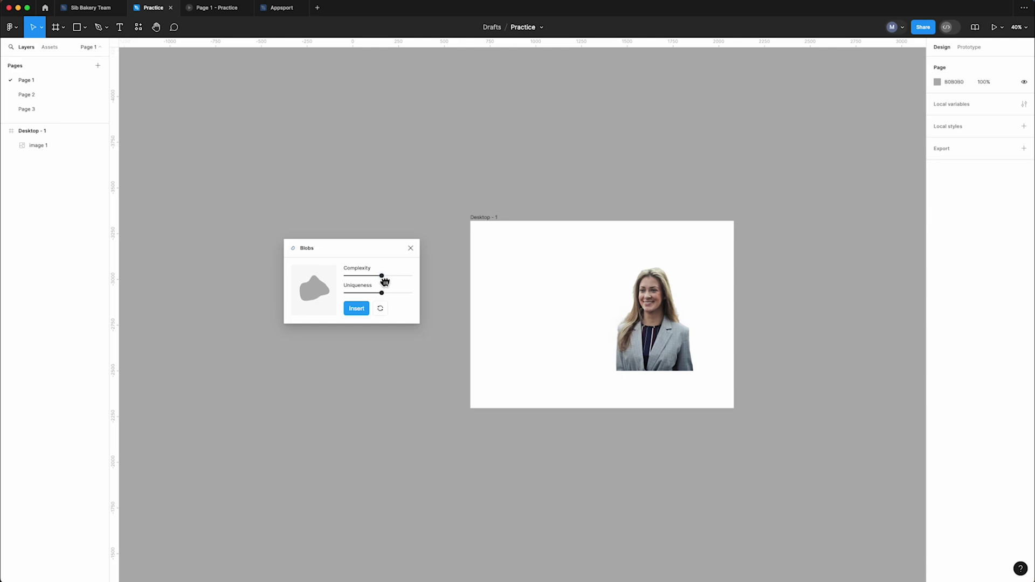
mouse_move(385, 279)
left_mouse_down()
mouse_move(396, 280)
mouse_move(371, 278)
left_mouse_up()
left_click(358, 310)
- Send the blob behind the portrait, enlarge it, and fill it turquoise 51F1DE
left_click_drag(481, 297, 683, 309)
key("ctrl+bracketleft")
left_click_drag(603, 263, 580, 252)
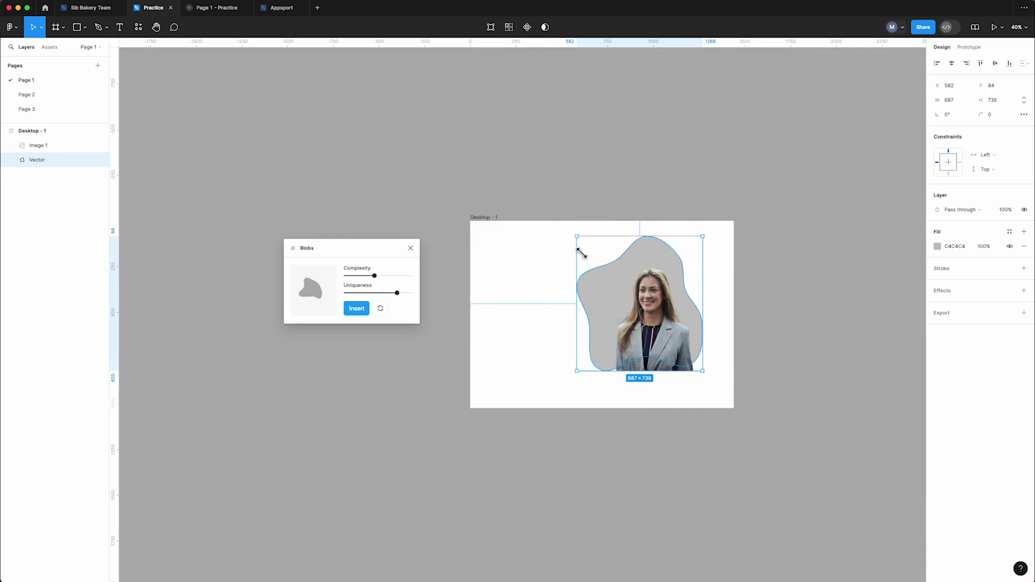
left_click_drag(620, 289, 619, 300)
left_click(943, 246)
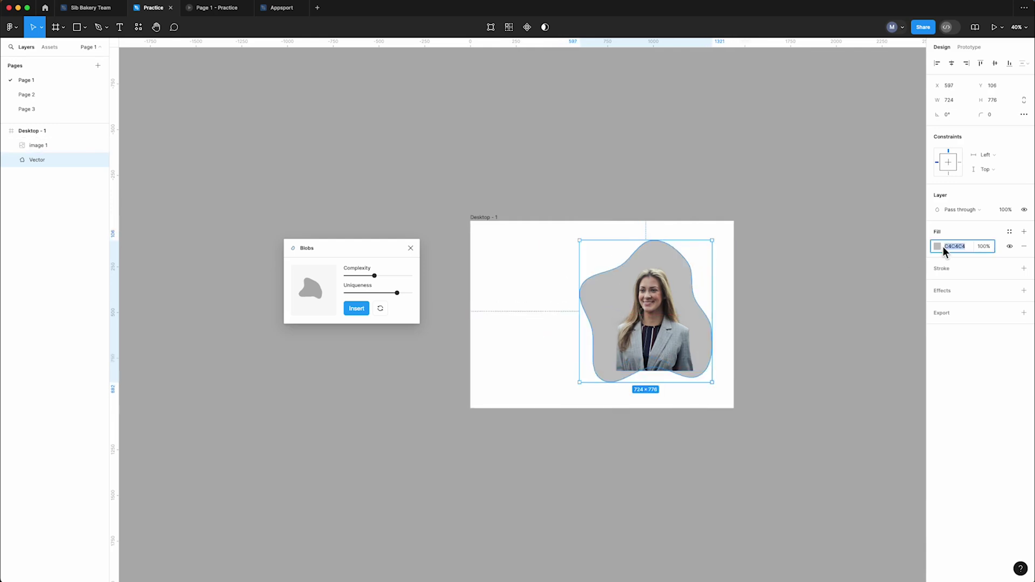
left_click_drag(875, 296, 835, 309)
left_click_drag(841, 396, 879, 397)
left_click(889, 286)
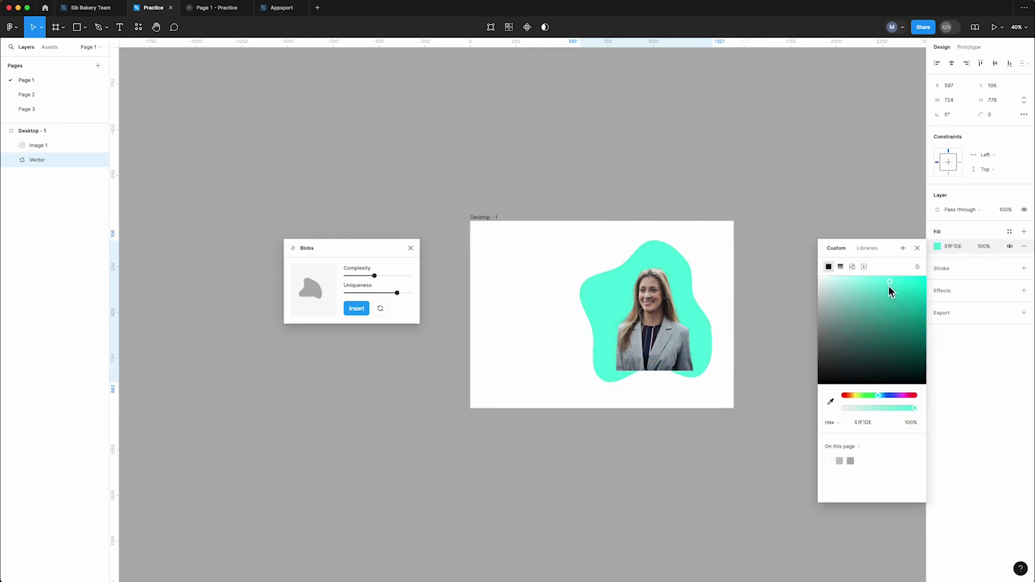